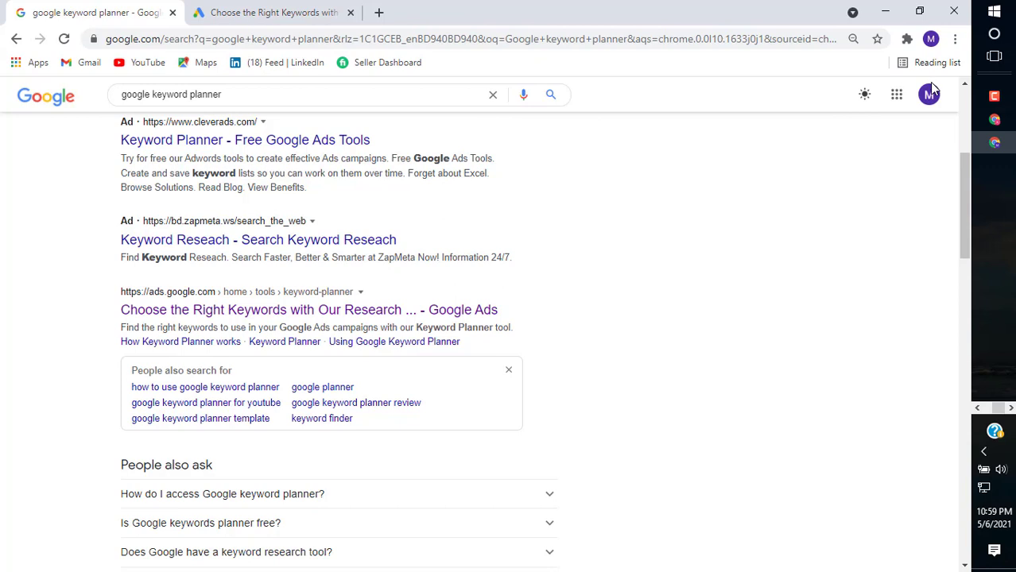
Step: Switch the browser to the "visa" profile in a new window
click(929, 99)
click(985, 419)
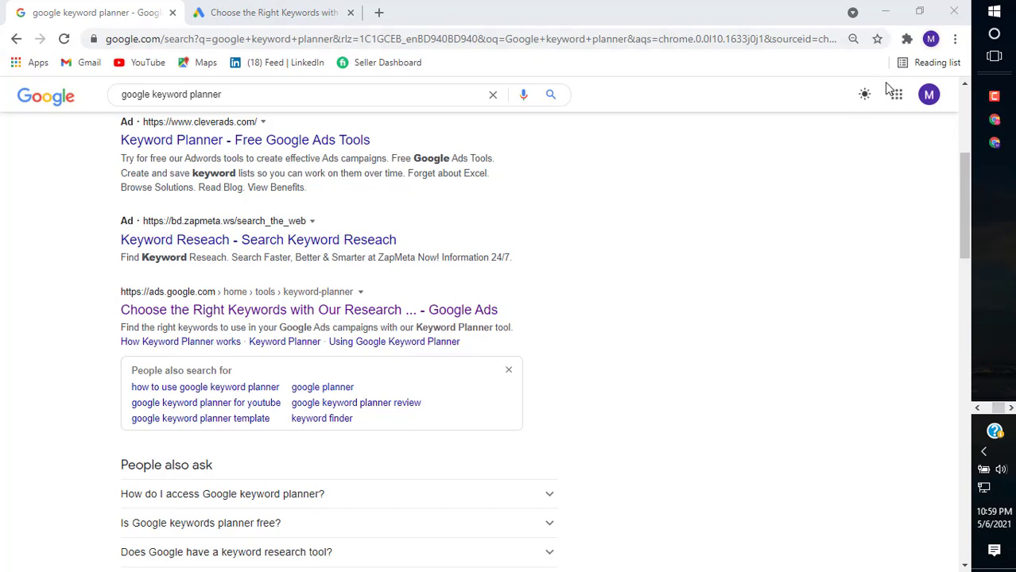
click(930, 38)
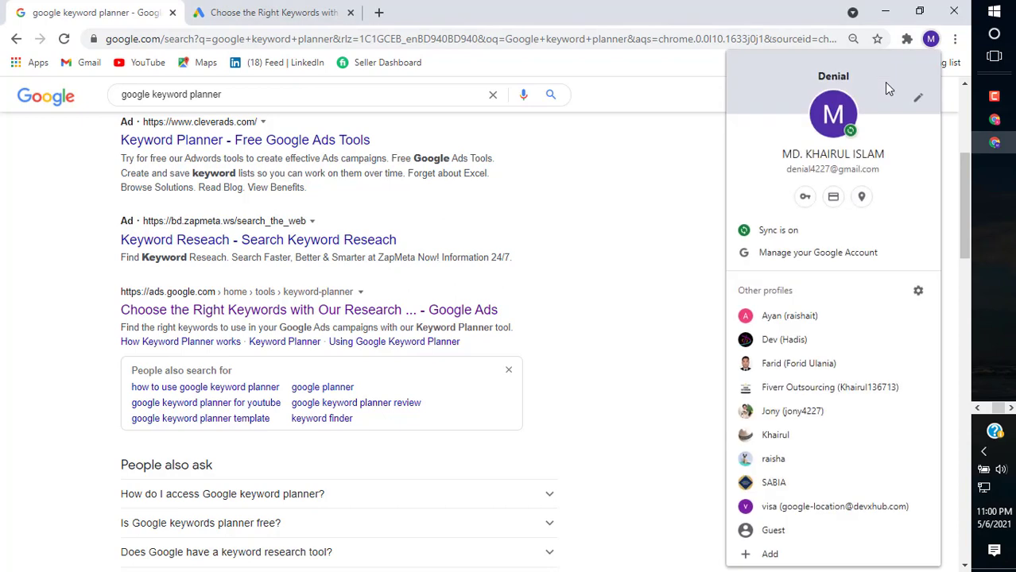
click(798, 513)
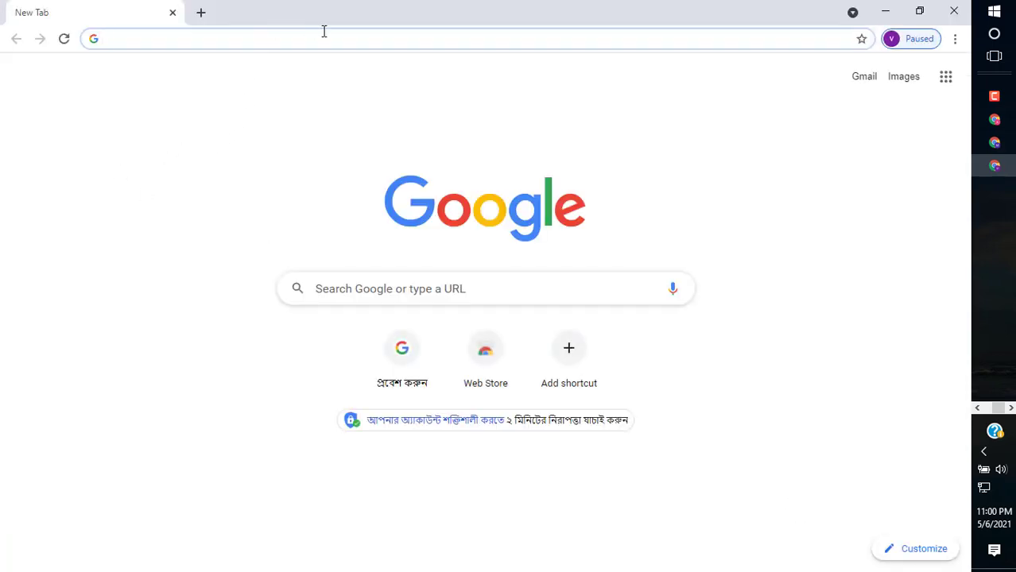
Step: Search the web for "google keyword planner"
text(google )
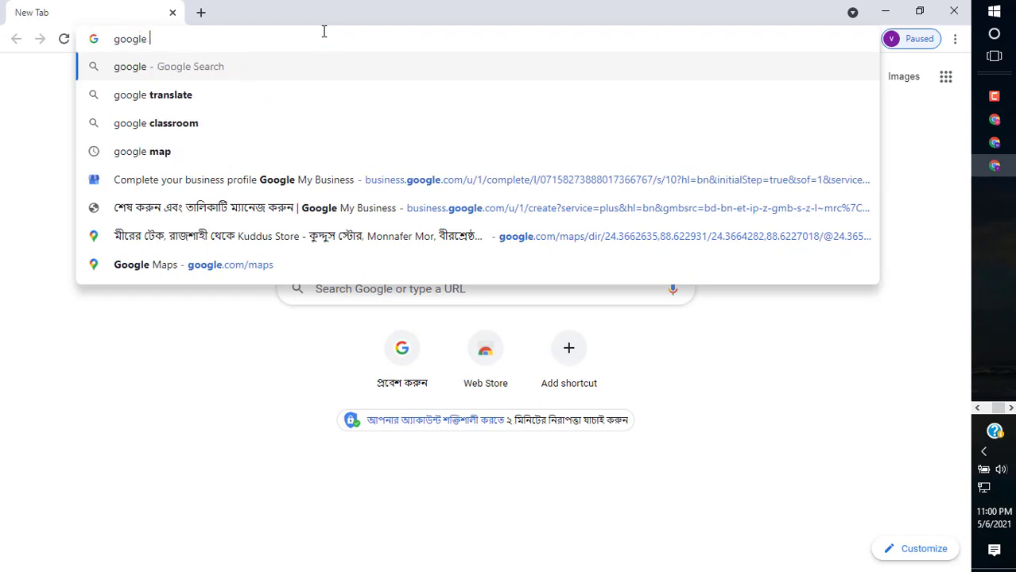
text(k)
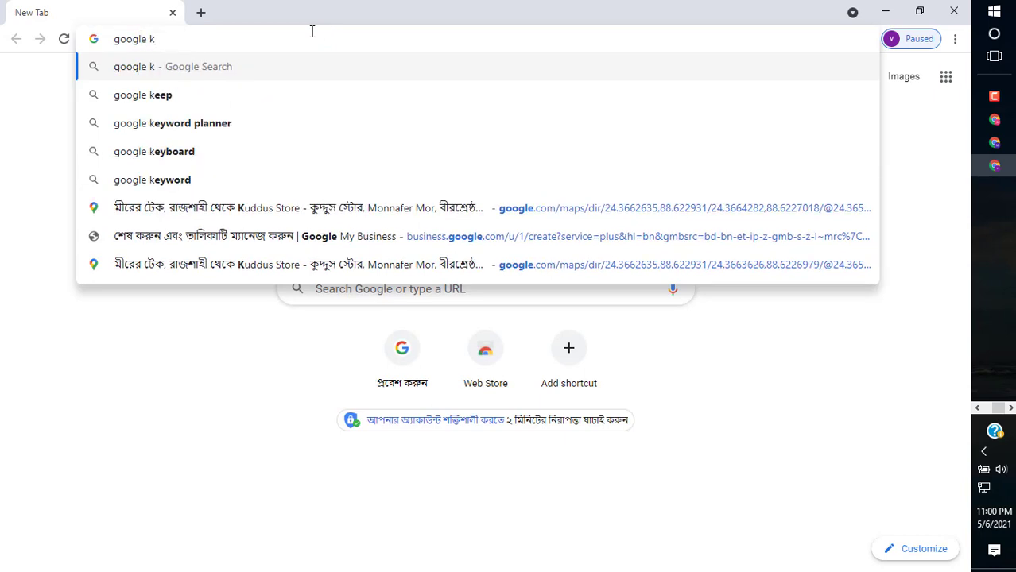
click(277, 125)
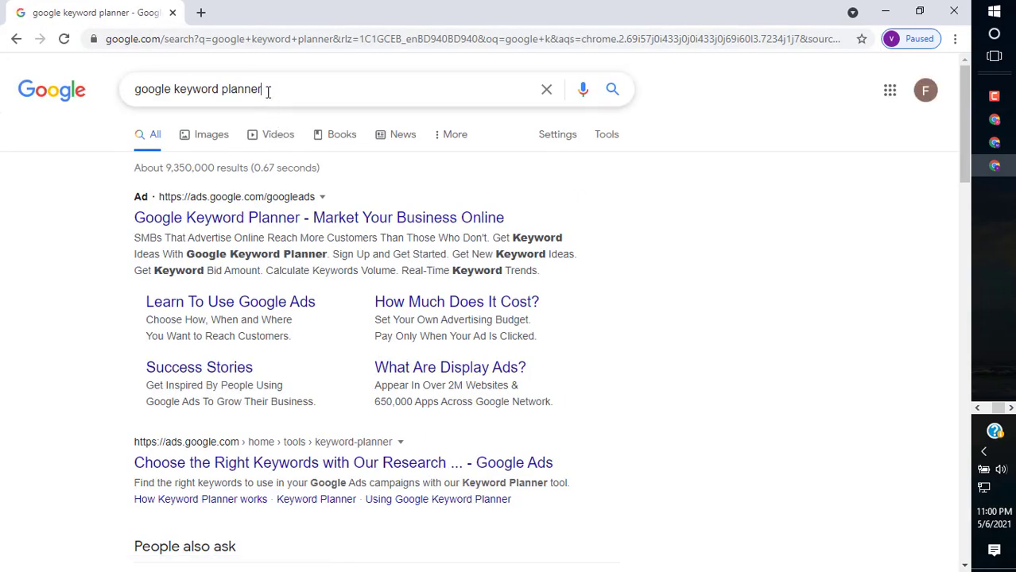
Step: Search for "google adwords keyword planner" and open the ad result "Google Keyword Planner - Market Your Business Online"
triple_click(268, 90)
text(Googel)
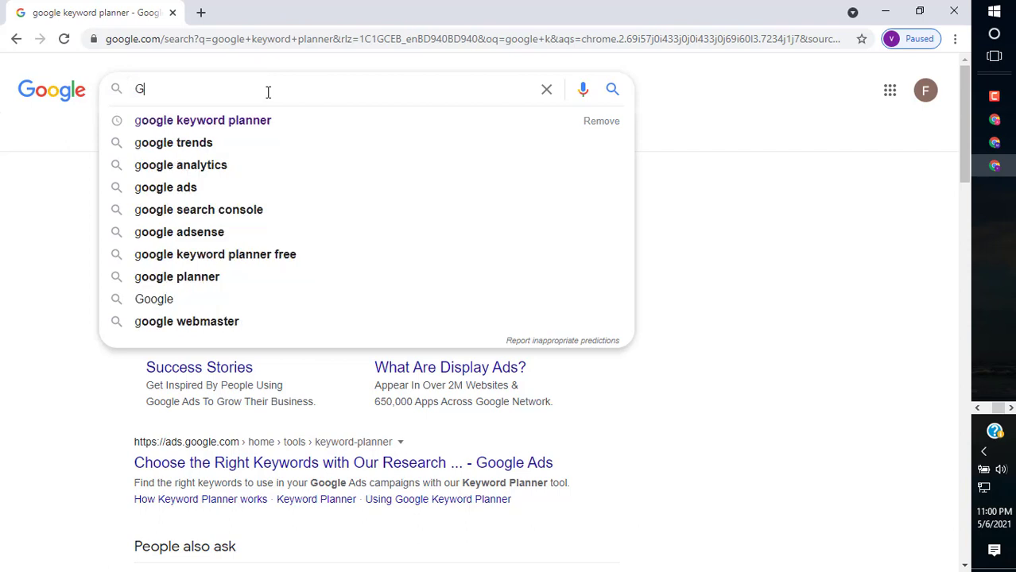
key(BackSpace)
key(BackSpace)
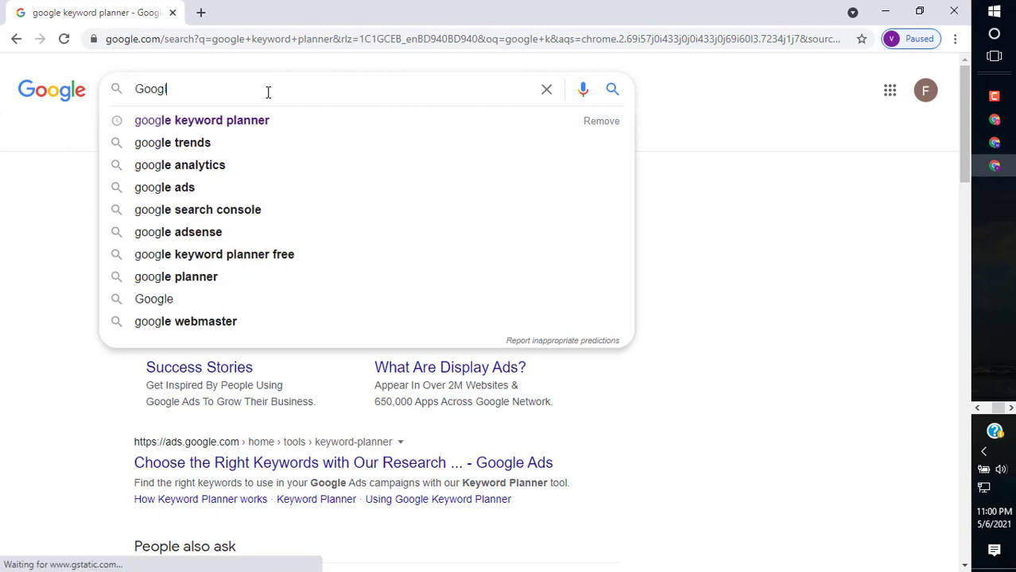
text(le ad)
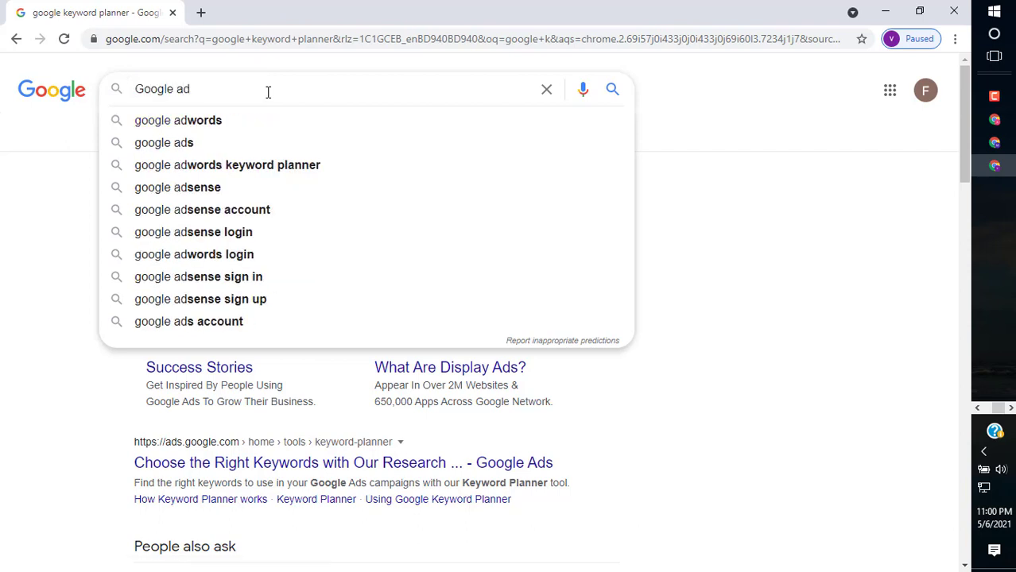
click(265, 166)
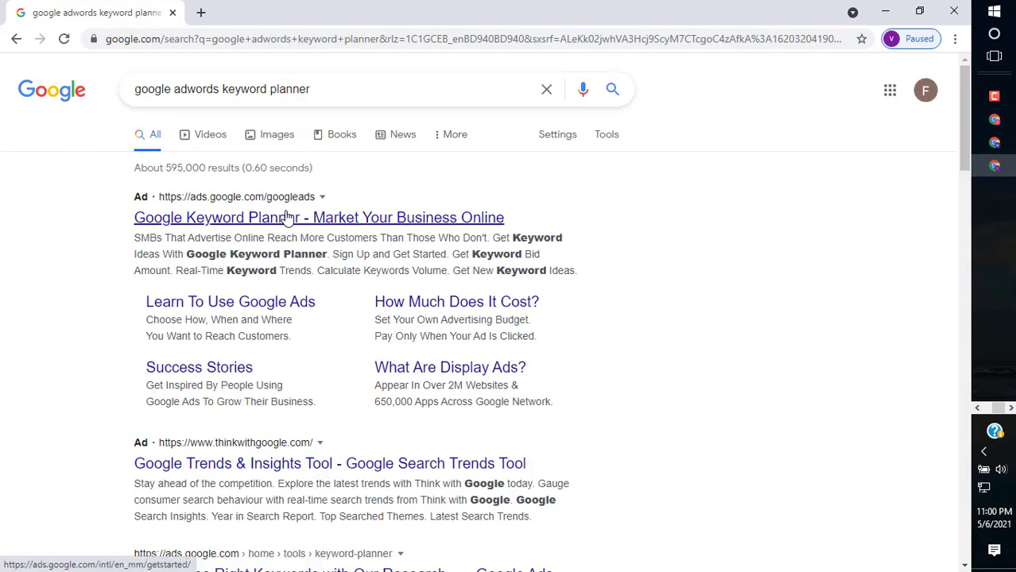
click(288, 217)
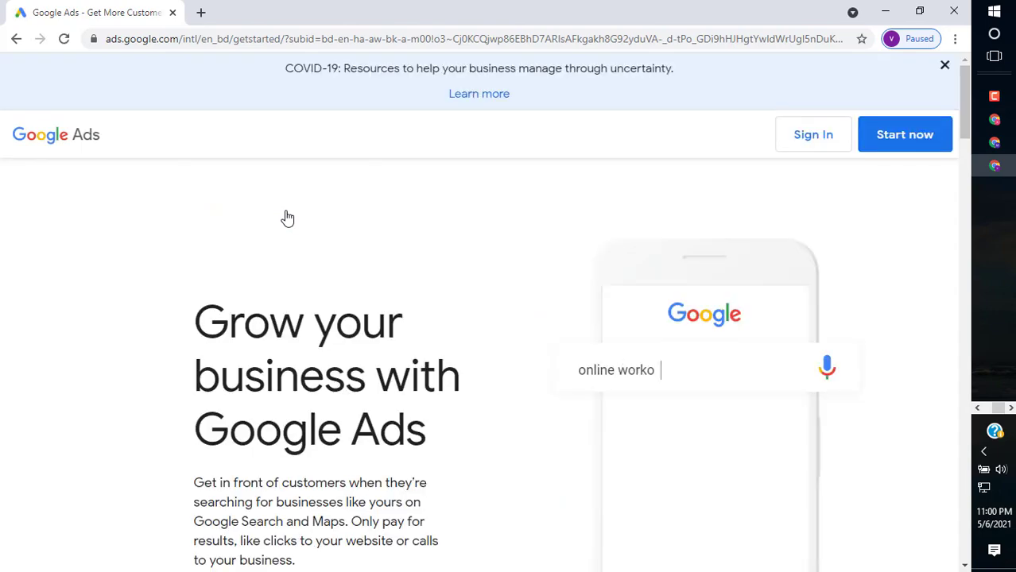
Step: Look through the Google Ads landing page, from its introduction through the results and budget sections to the footer
scroll(294, 213, down, 5)
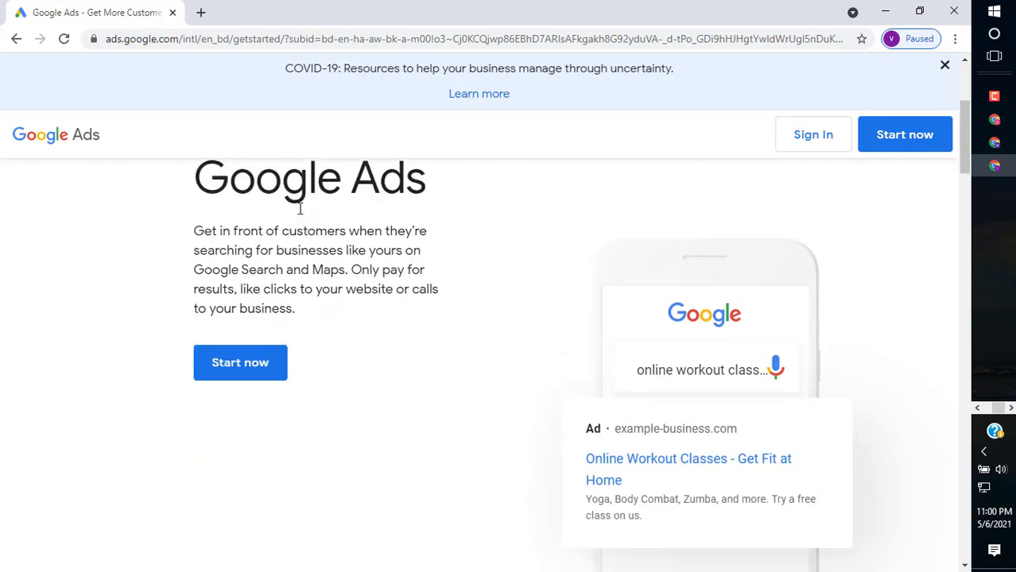
scroll(300, 209, up, 1)
scroll(299, 213, down, 4)
scroll(300, 215, up, 3)
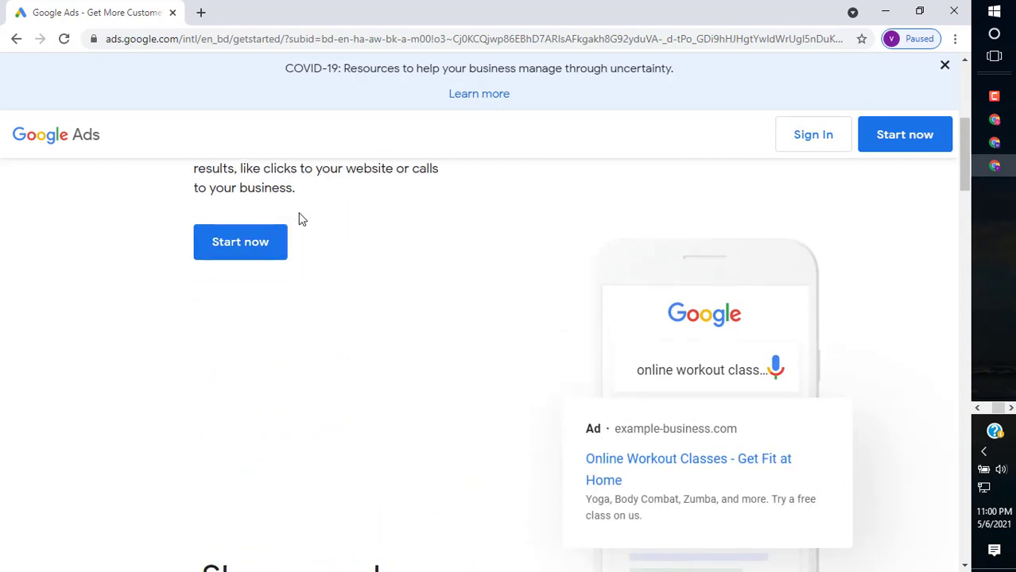
scroll(268, 248, up, 3)
scroll(268, 247, down, 9)
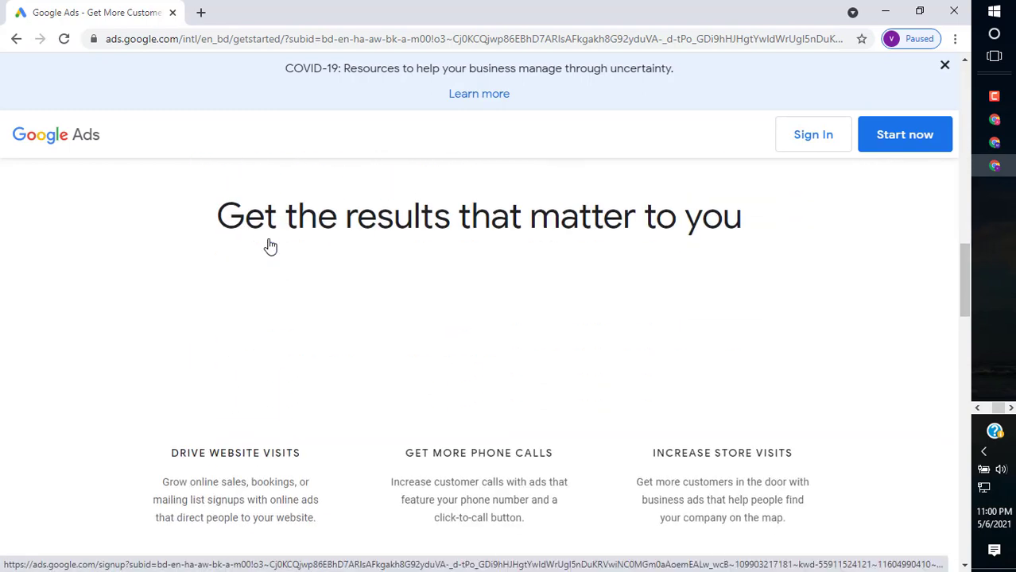
scroll(269, 244, down, 7)
scroll(269, 245, up, 4)
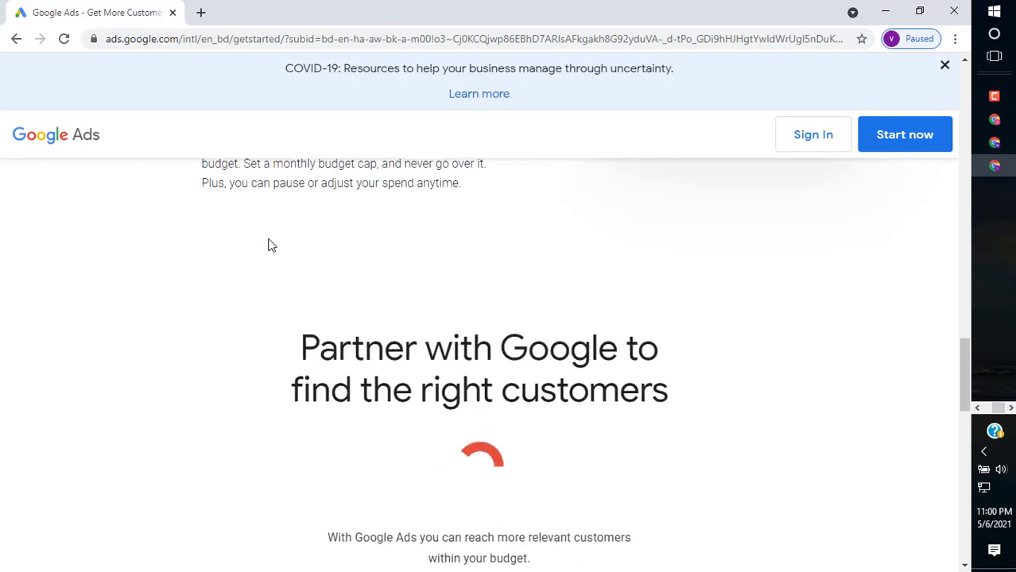
scroll(268, 245, down, 15)
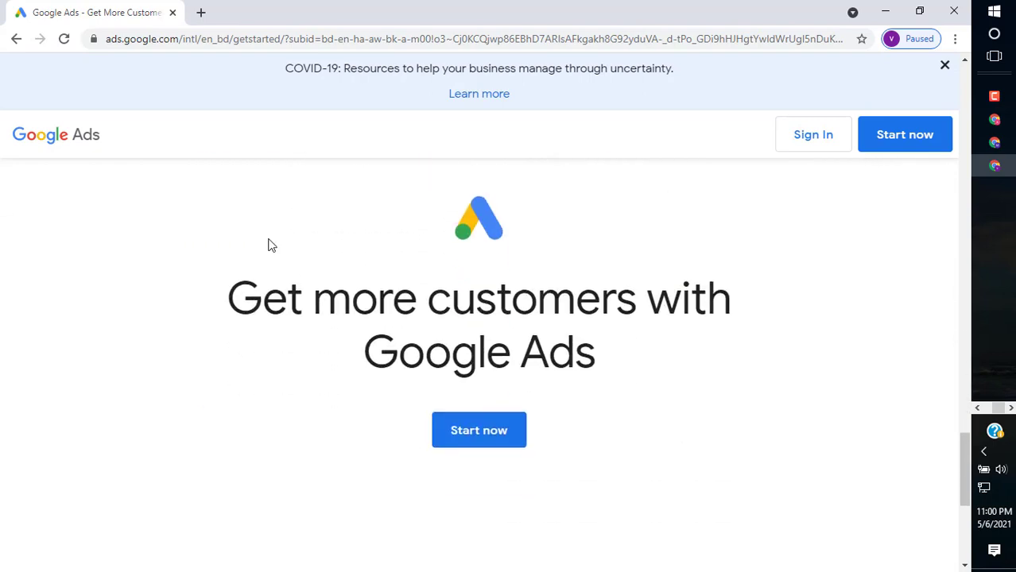
scroll(269, 245, up, 4)
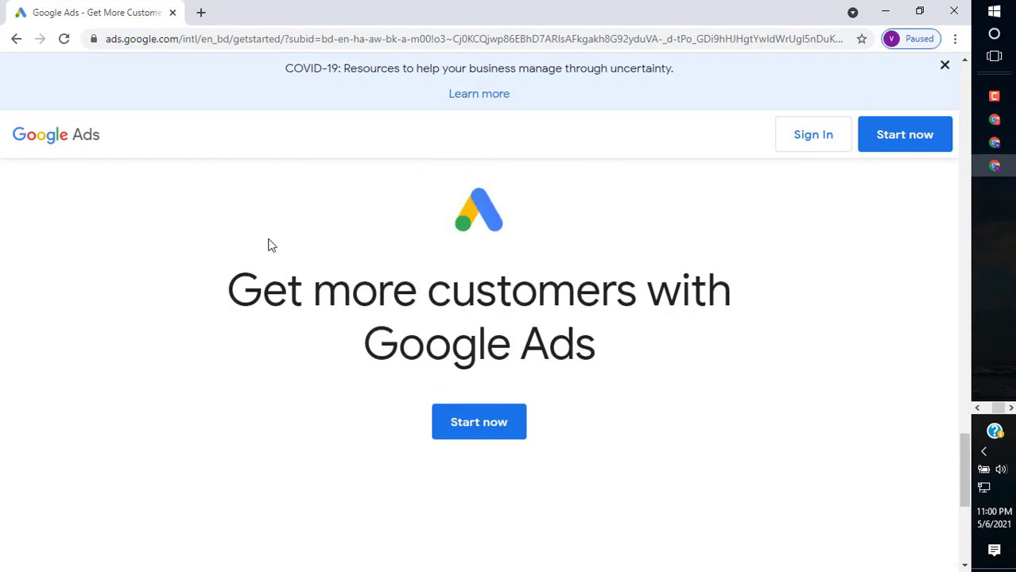
scroll(269, 245, up, 8)
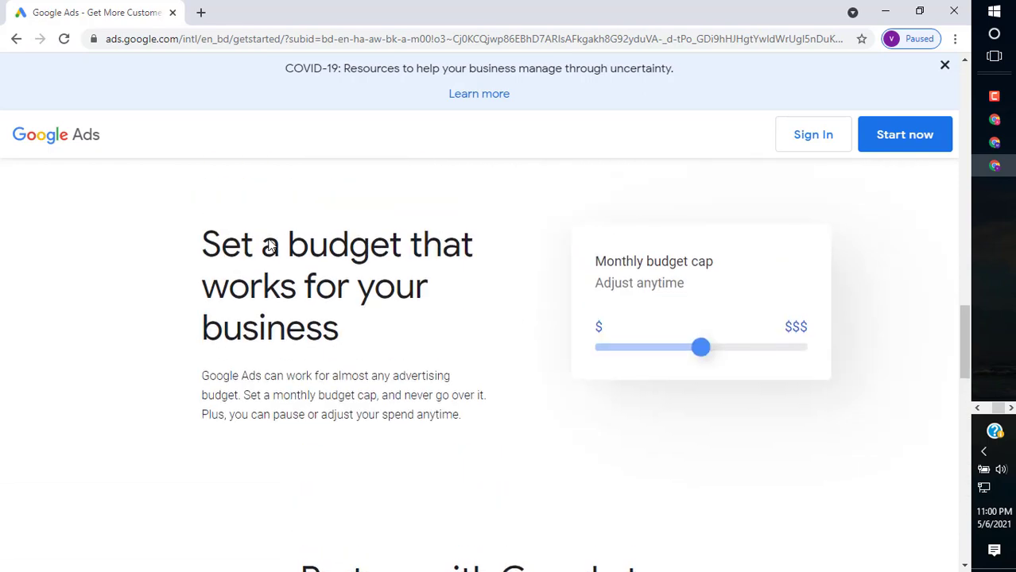
scroll(268, 245, up, 5)
scroll(268, 245, down, 1)
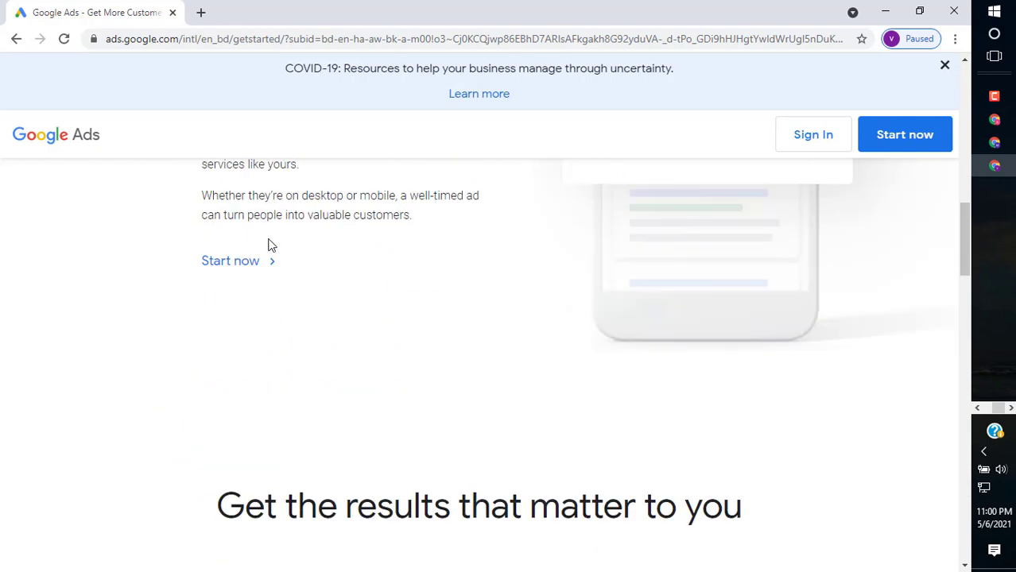
scroll(269, 245, up, 2)
scroll(269, 244, up, 5)
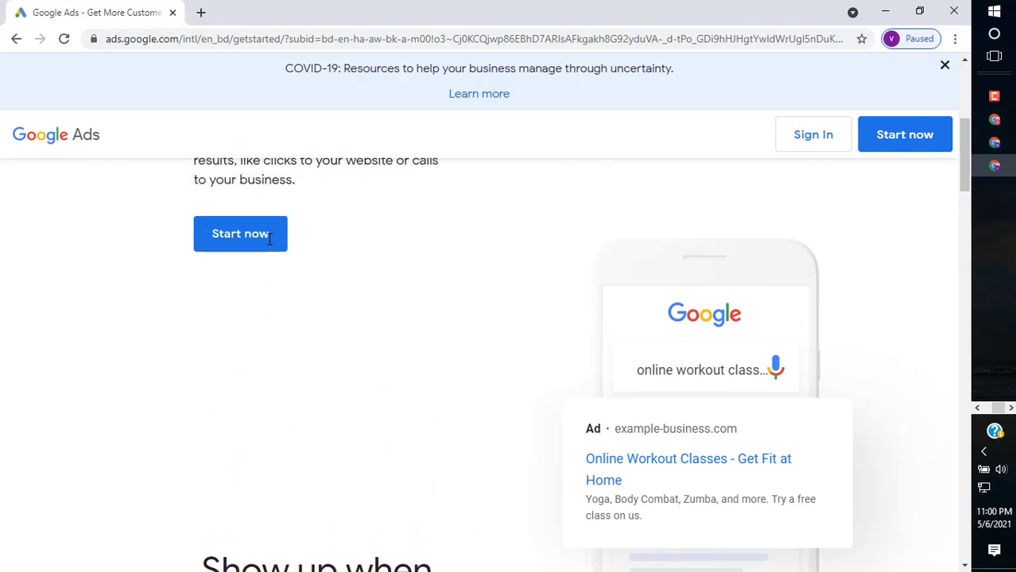
scroll(269, 239, up, 1)
scroll(269, 238, down, 3)
scroll(269, 239, up, 1)
scroll(269, 239, down, 8)
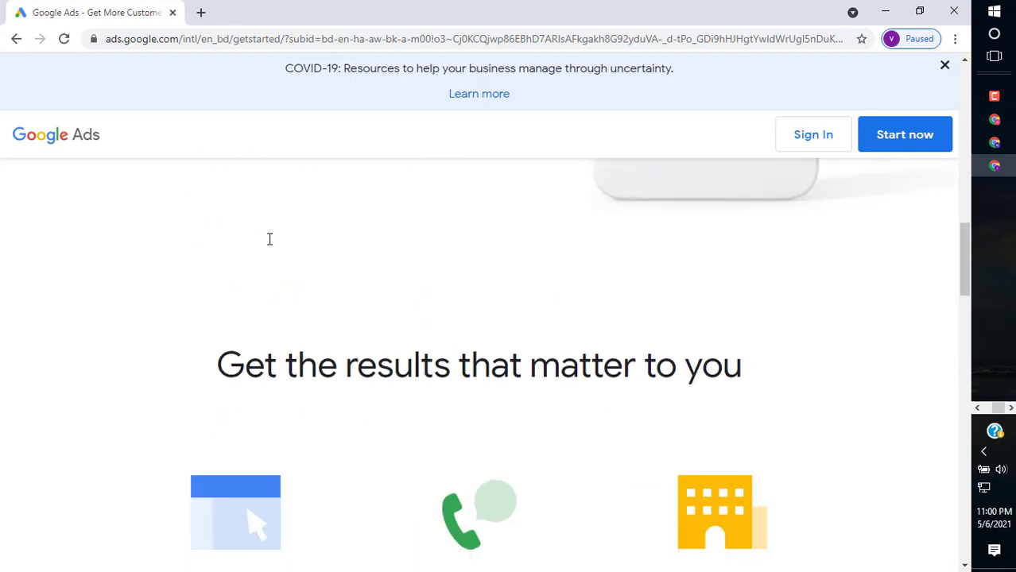
scroll(269, 238, down, 10)
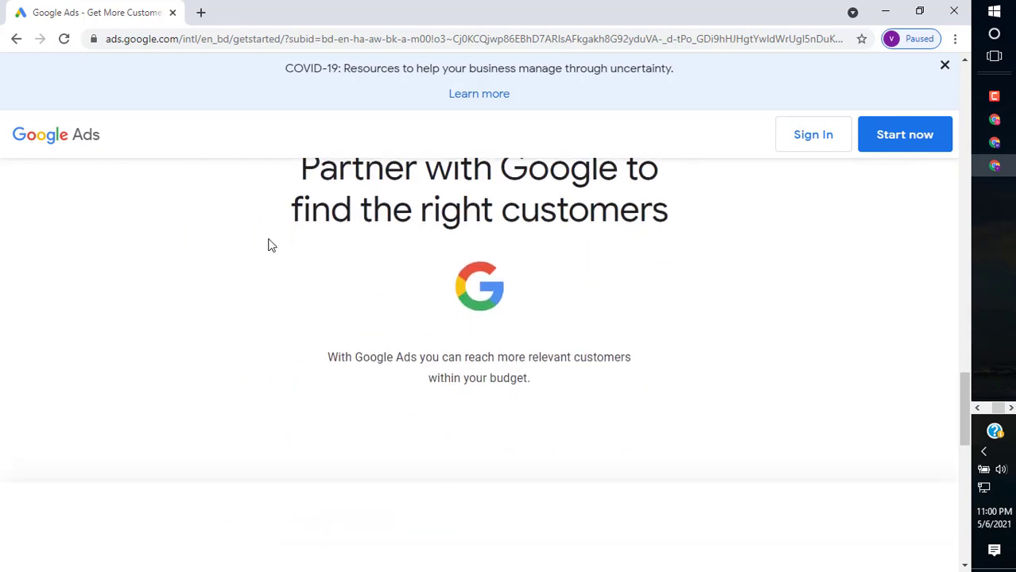
scroll(270, 246, down, 4)
scroll(327, 249, up, 1)
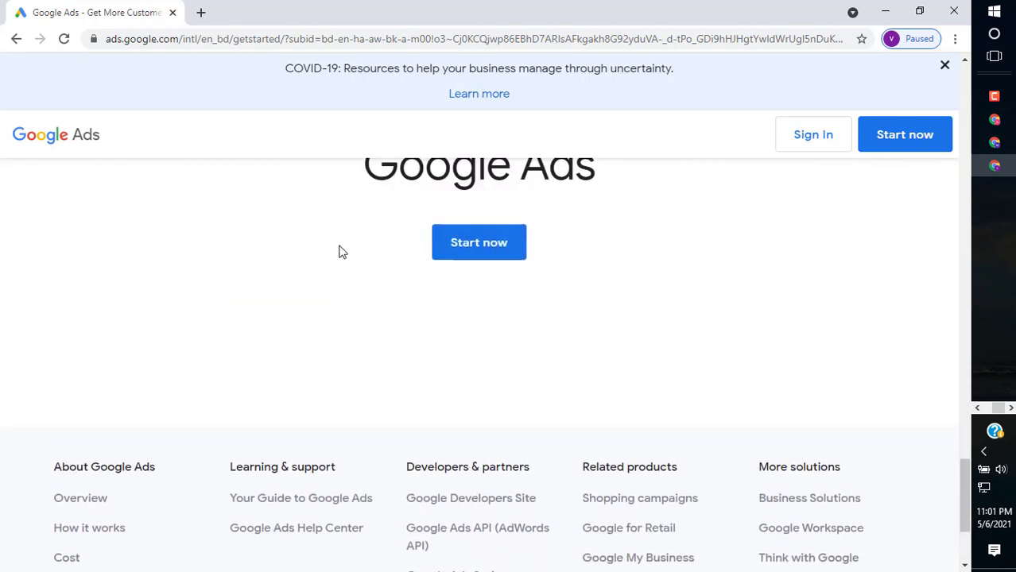
Step: Start the Google Ads sign-up and switch the new campaign setup to Expert Mode
click(457, 281)
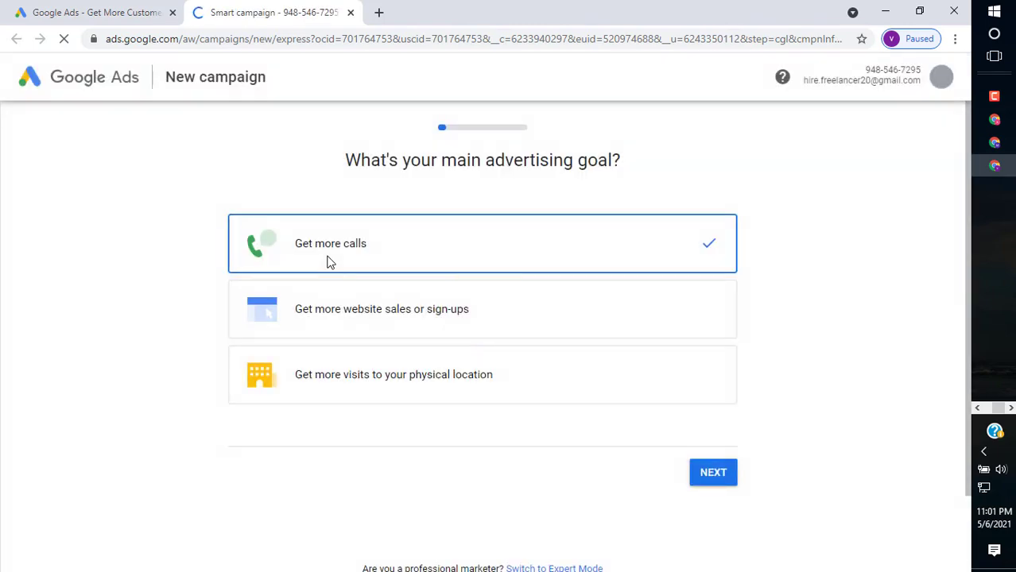
scroll(354, 272, down, 2)
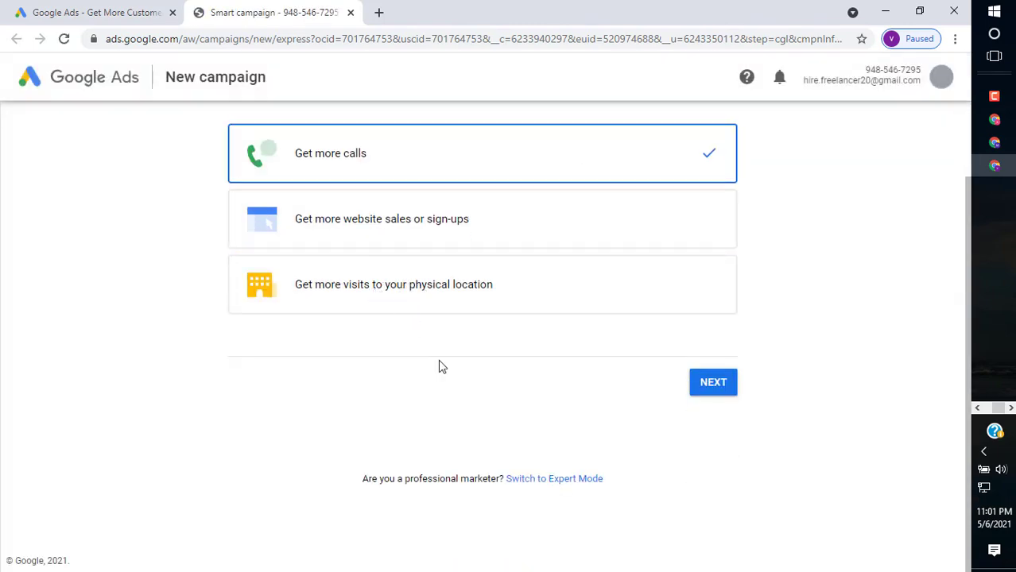
click(547, 481)
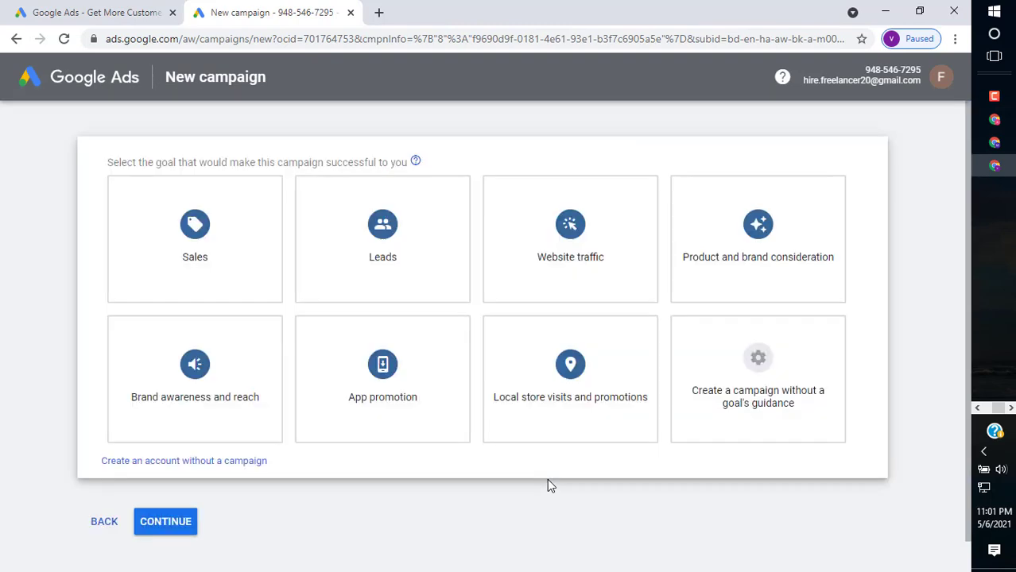
Step: Create an account without a campaign, submit Bangladesh, Bangladesh Time and US Dollar as business information, and open the account overview
scroll(493, 465, down, 1)
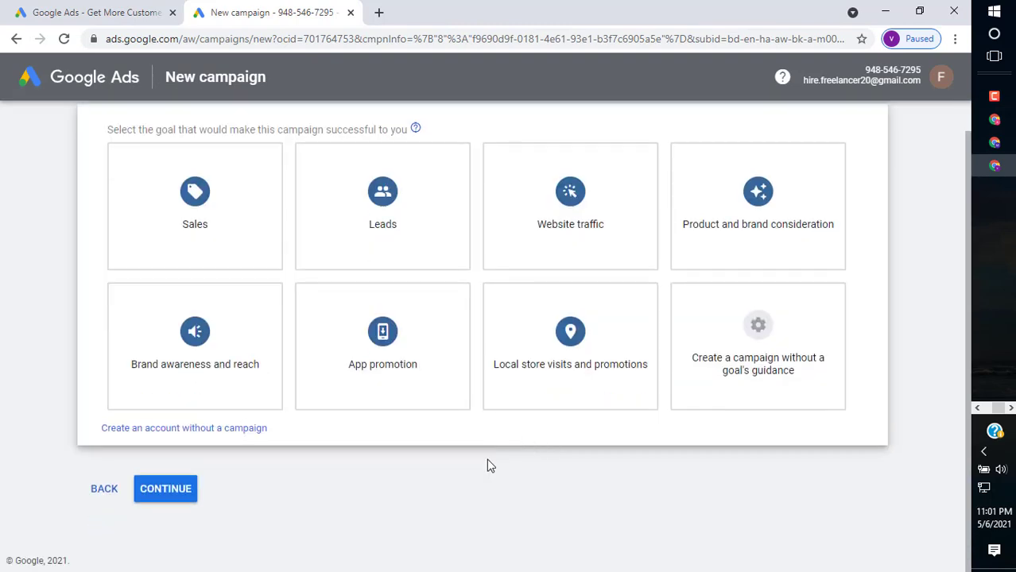
click(244, 433)
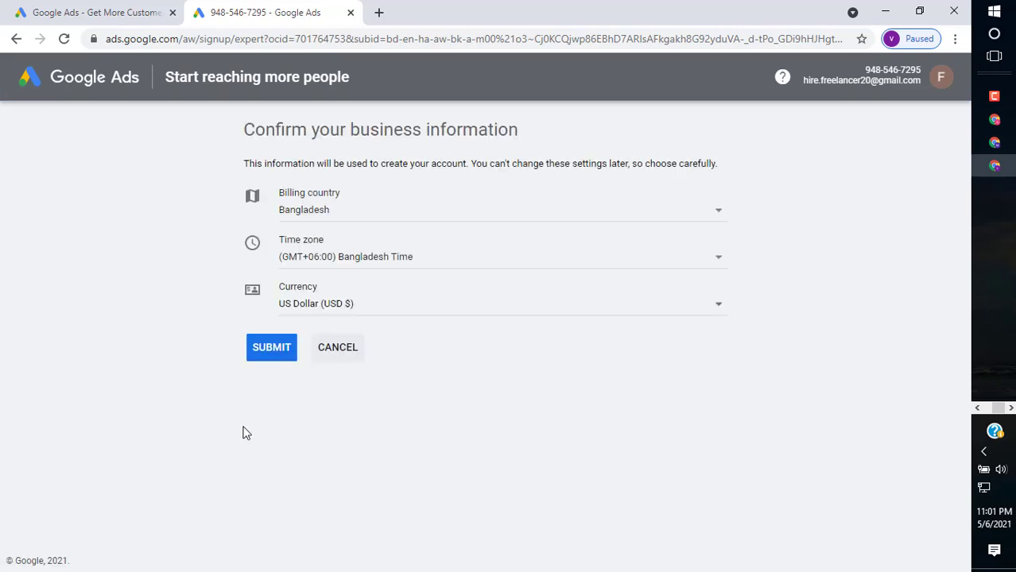
click(275, 356)
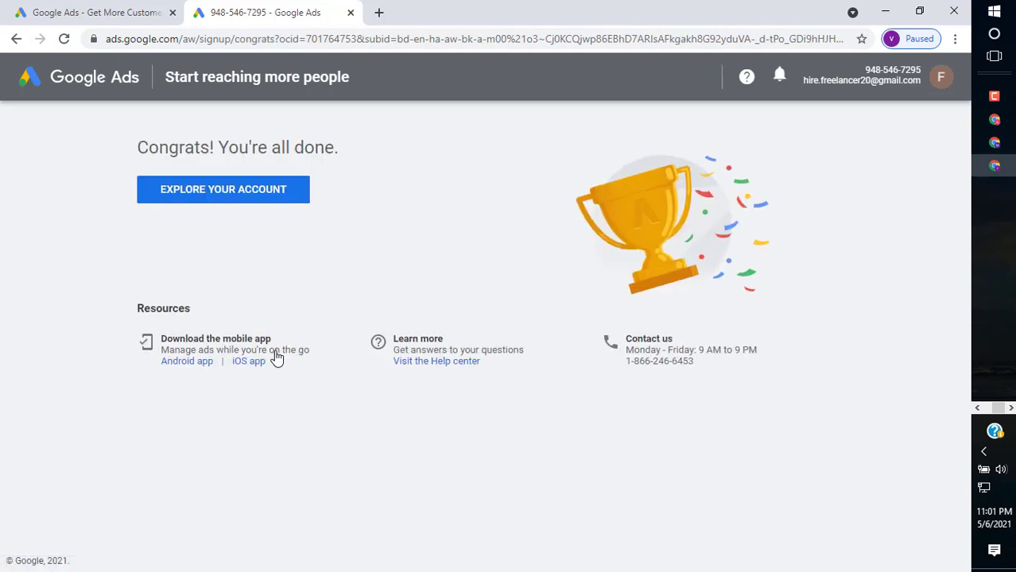
click(247, 201)
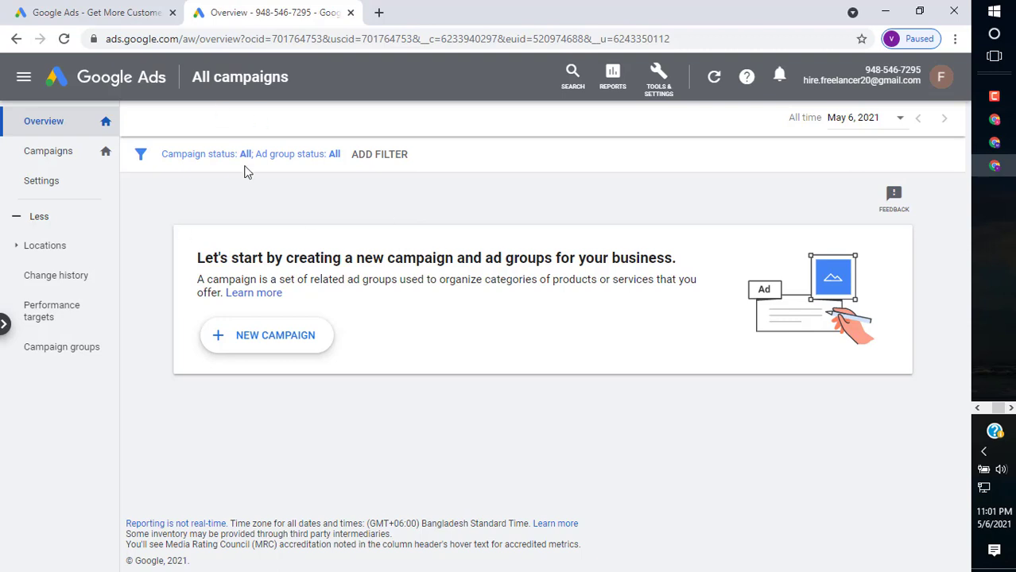
Step: Open Keyword Planner from the planning tools and dismiss its updates notice
click(654, 86)
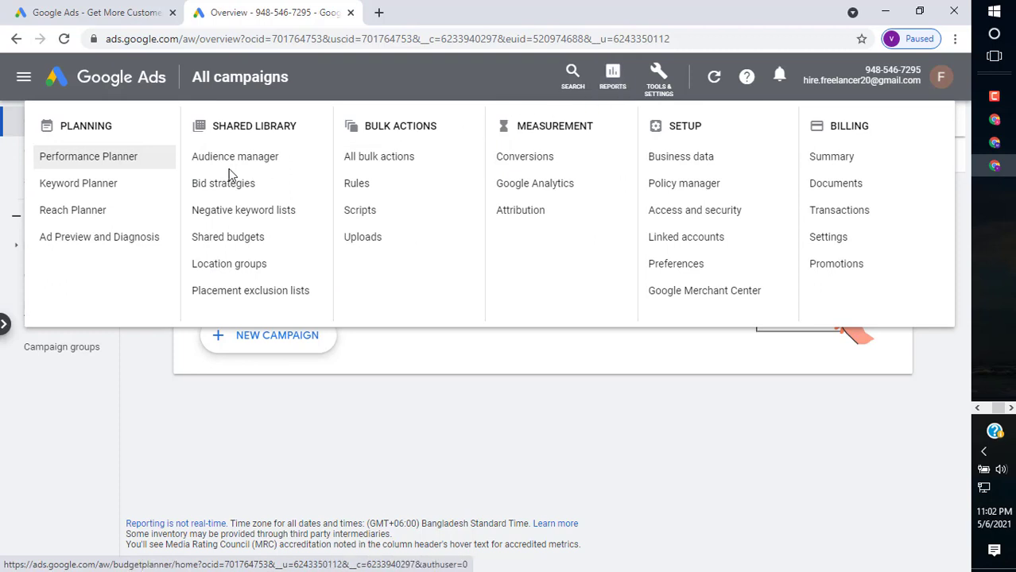
click(125, 184)
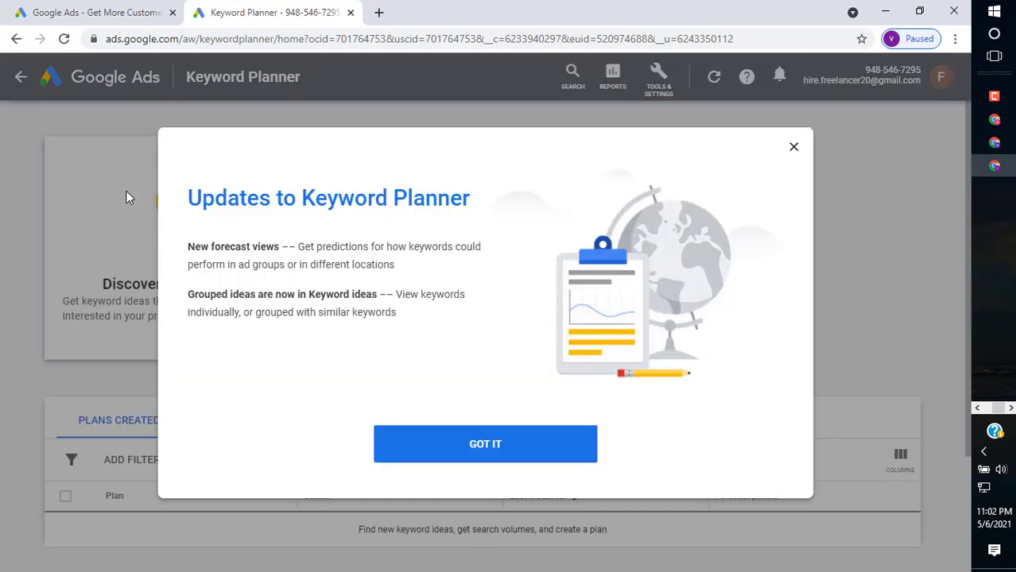
click(518, 447)
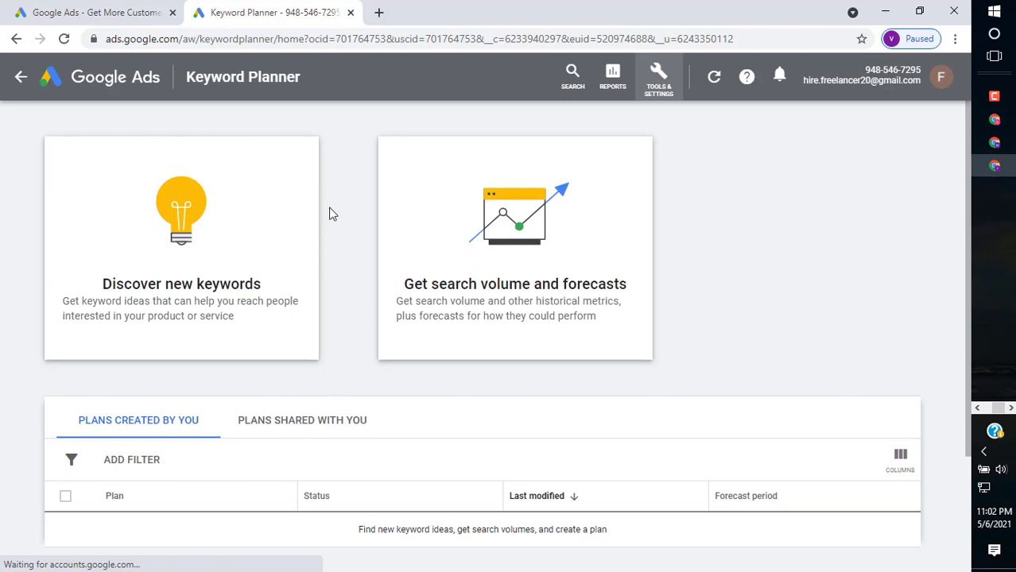
scroll(141, 290, down, 2)
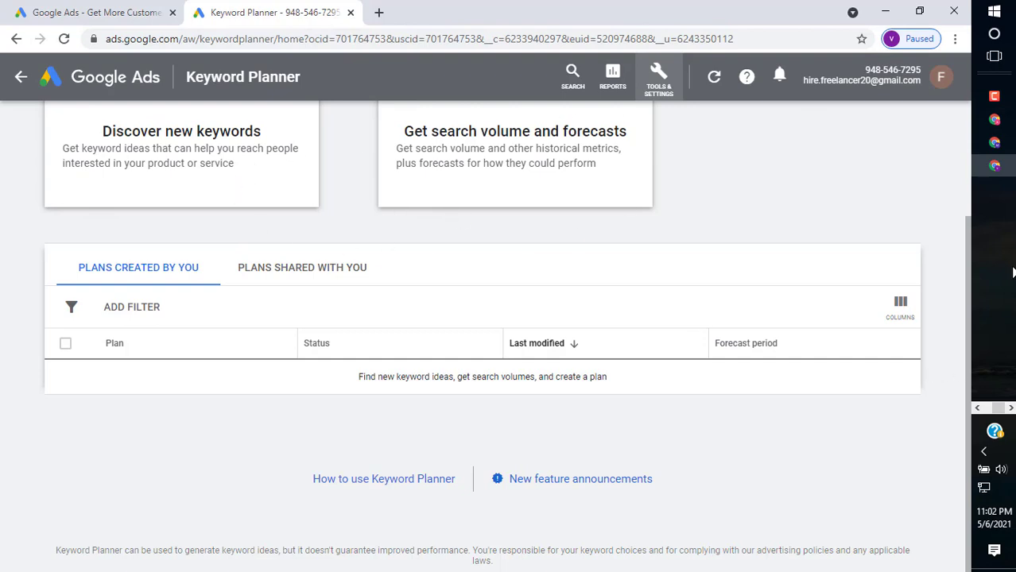
click(998, 407)
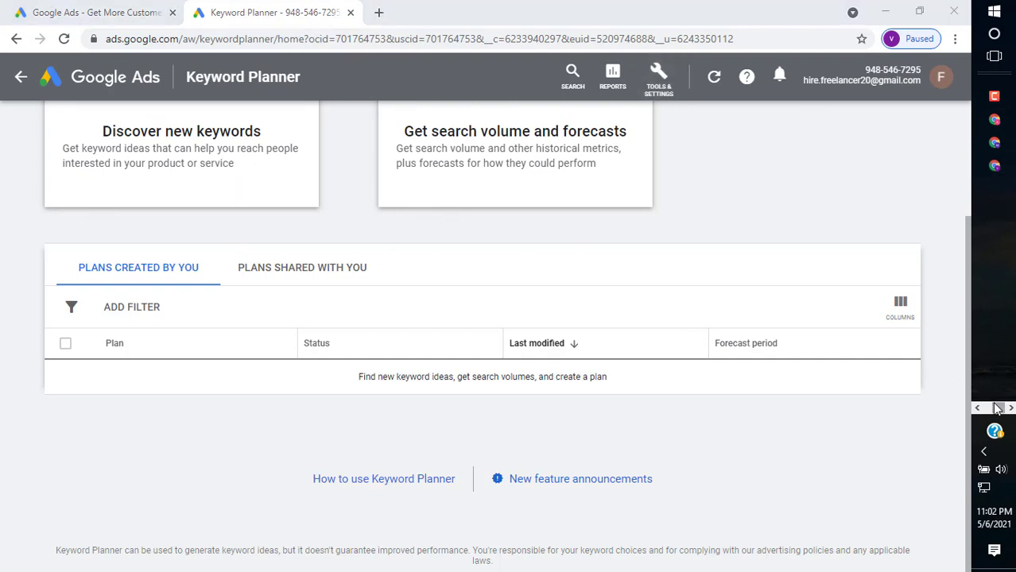
click(979, 407)
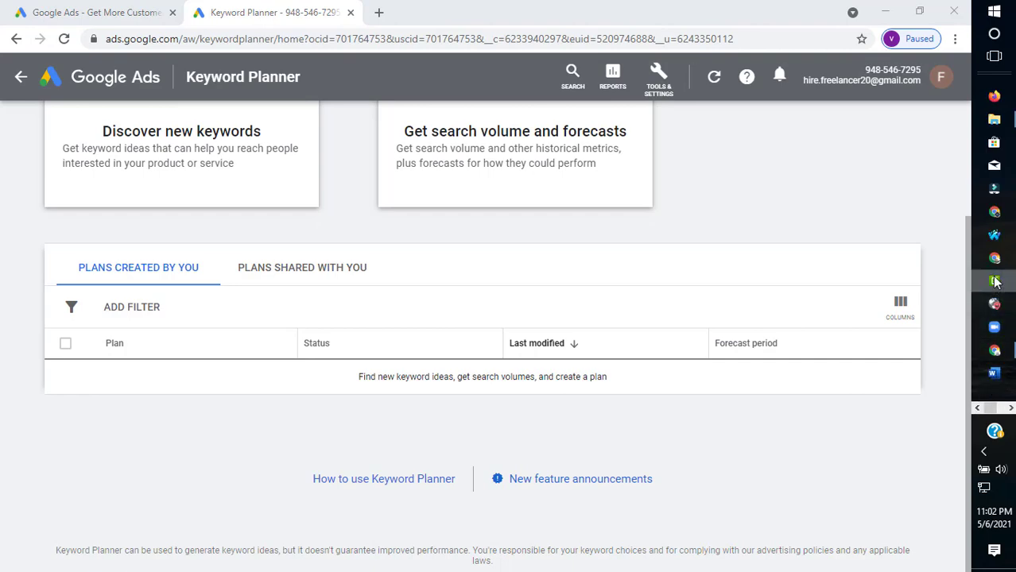
click(888, 11)
click(885, 11)
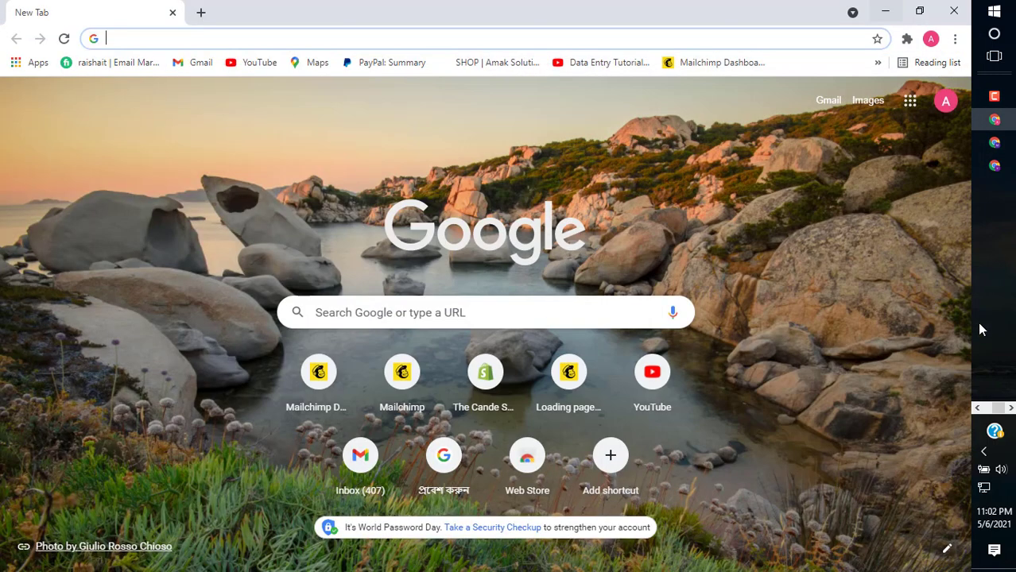
click(999, 411)
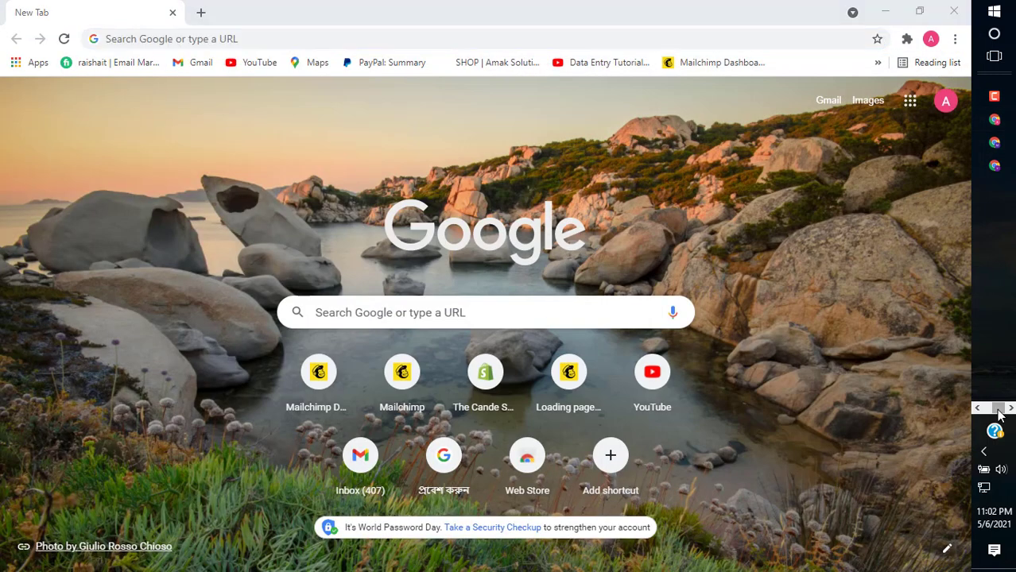
click(985, 93)
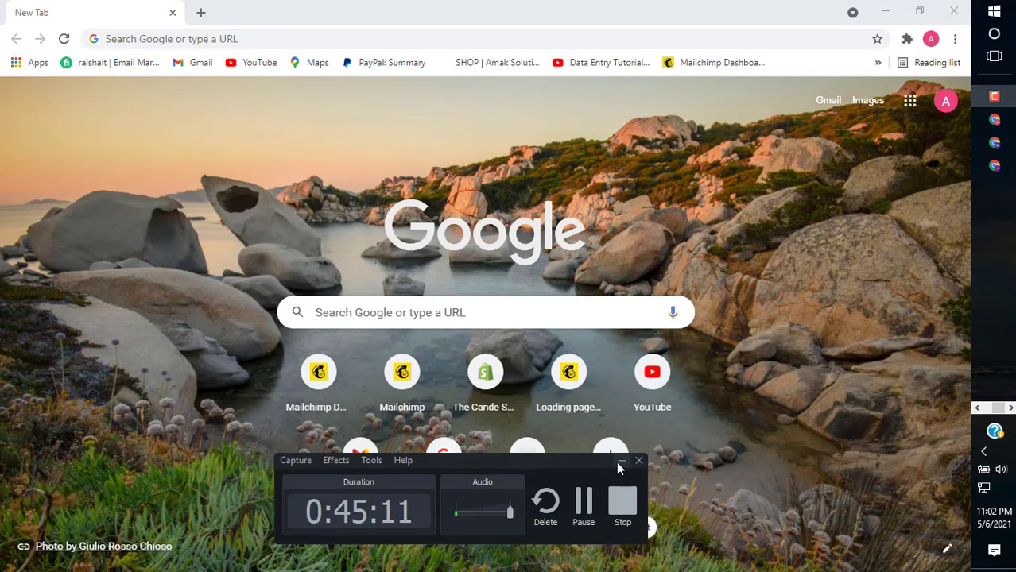
click(876, 14)
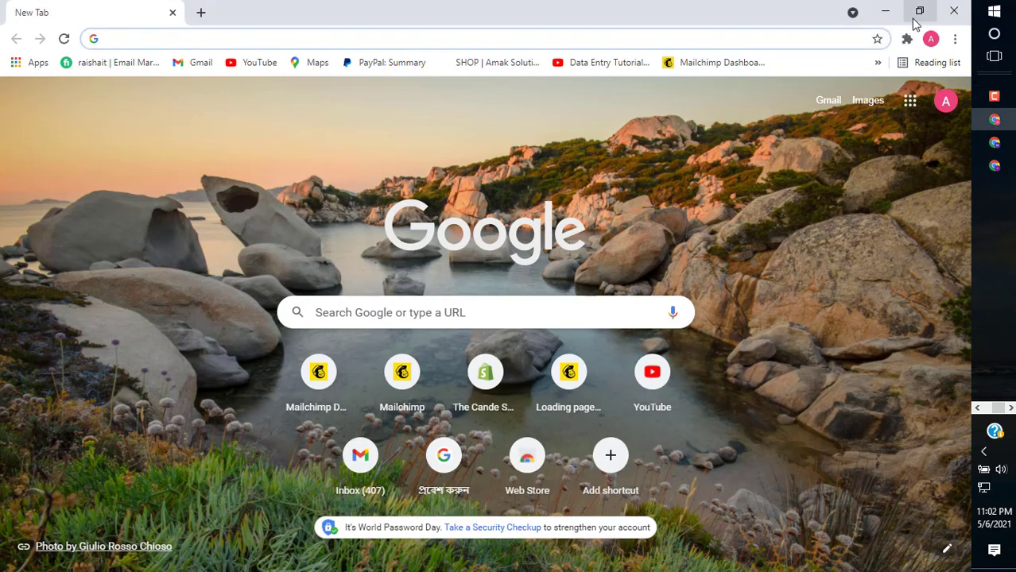
mouse_move(995, 166)
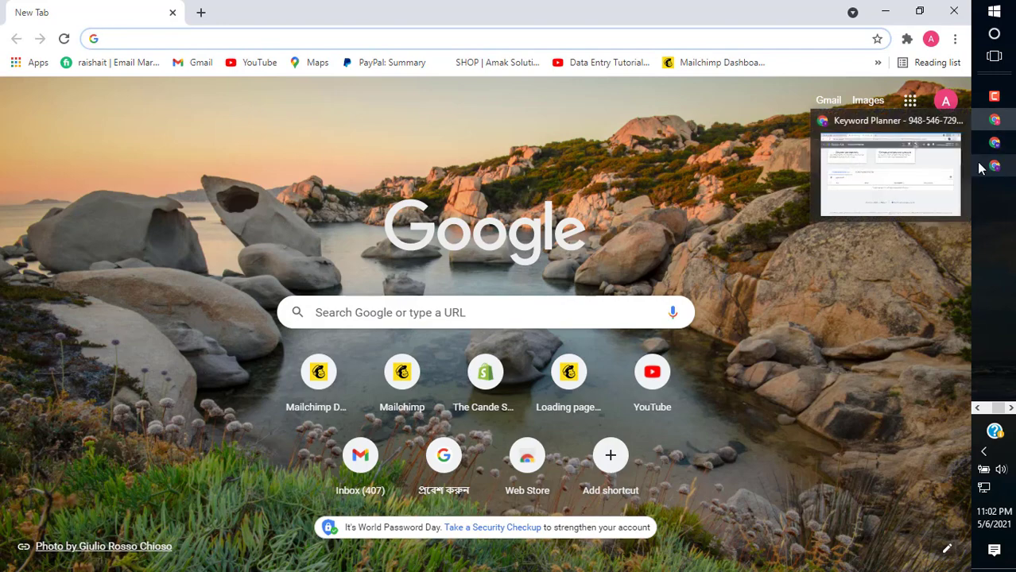
click(925, 162)
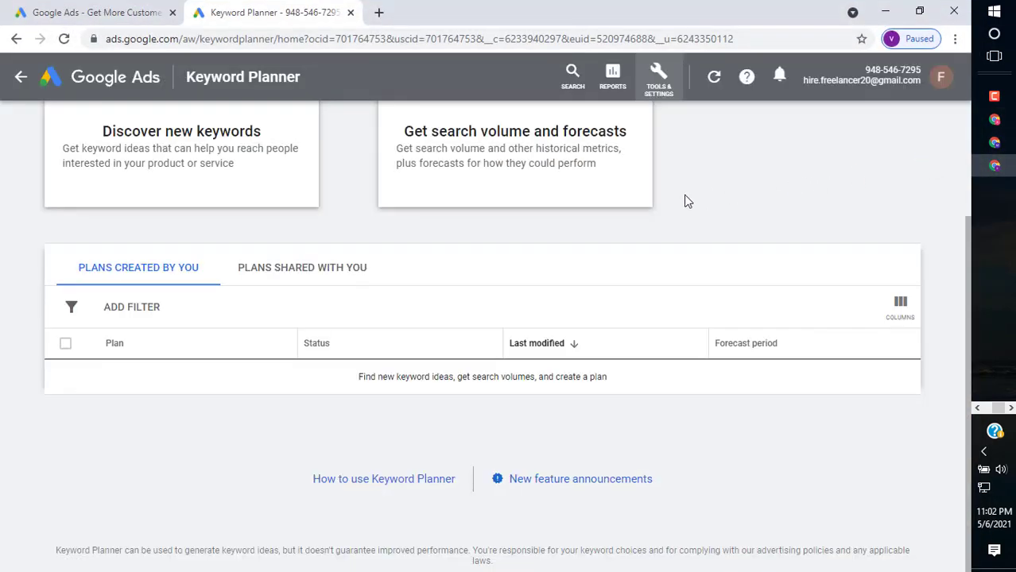
Step: Look over the Keyword Planner start options, the plans list and the available planning tools
scroll(687, 201, up, 2)
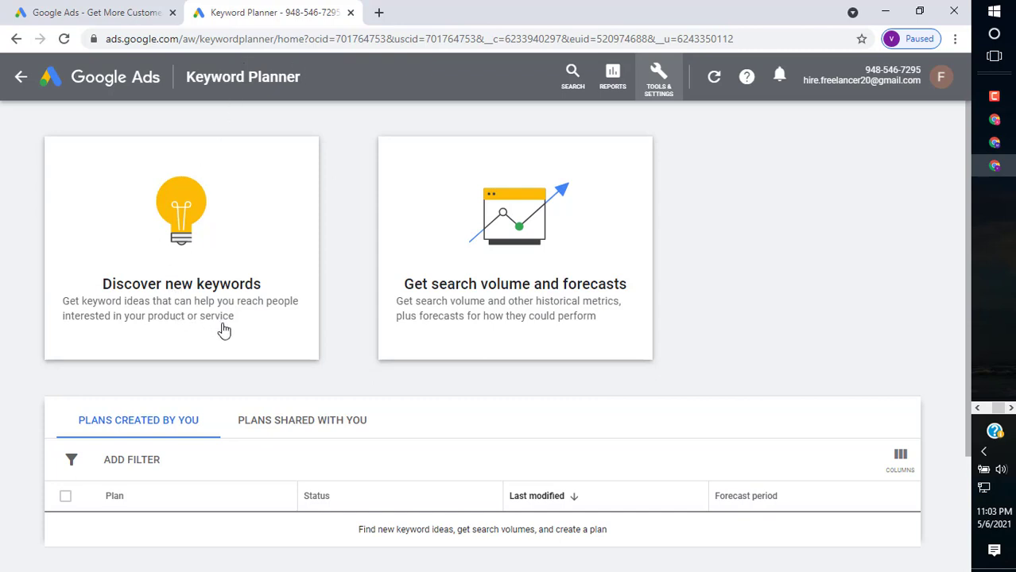
scroll(222, 333, down, 2)
scroll(220, 331, up, 2)
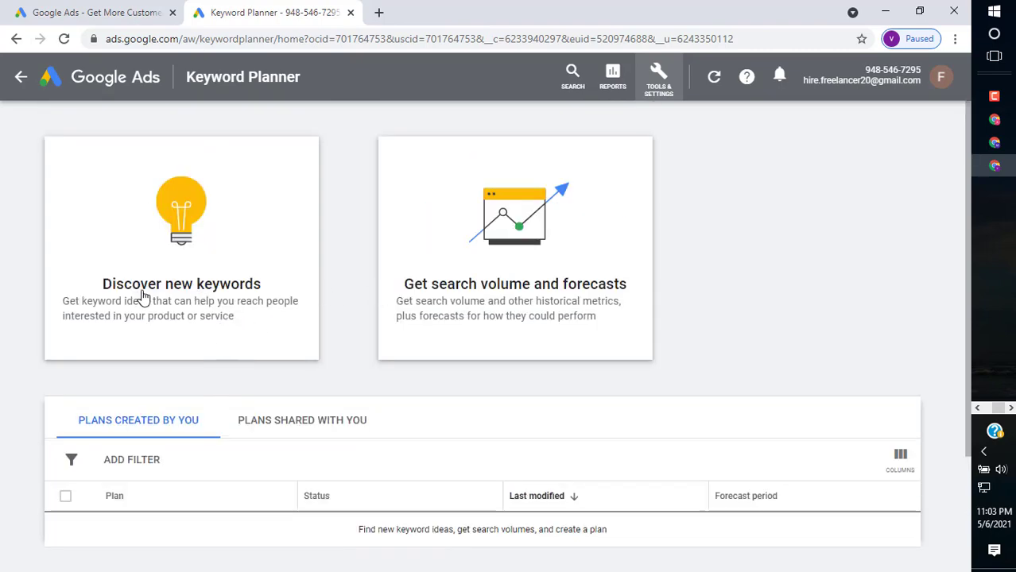
click(663, 87)
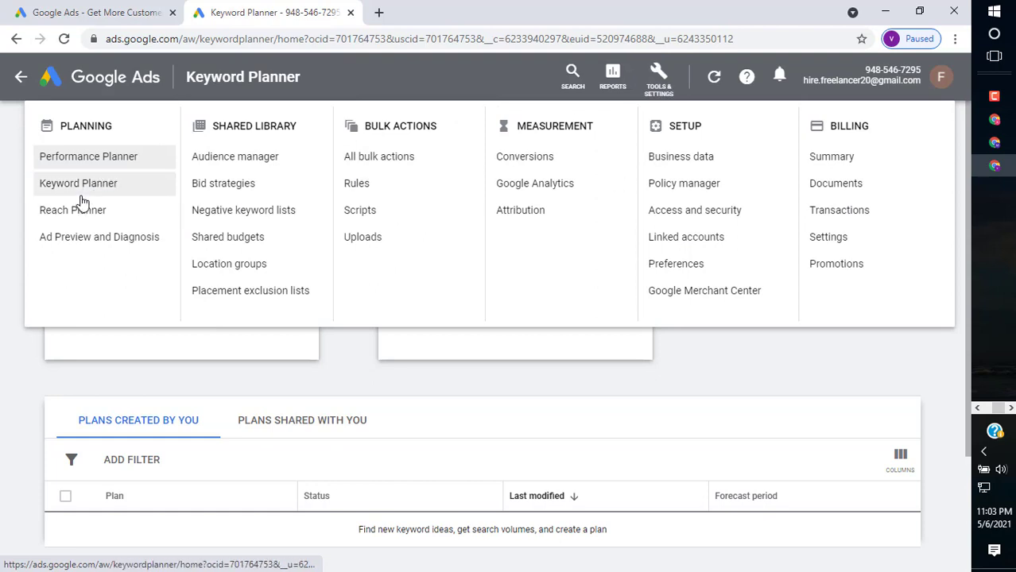
click(2, 406)
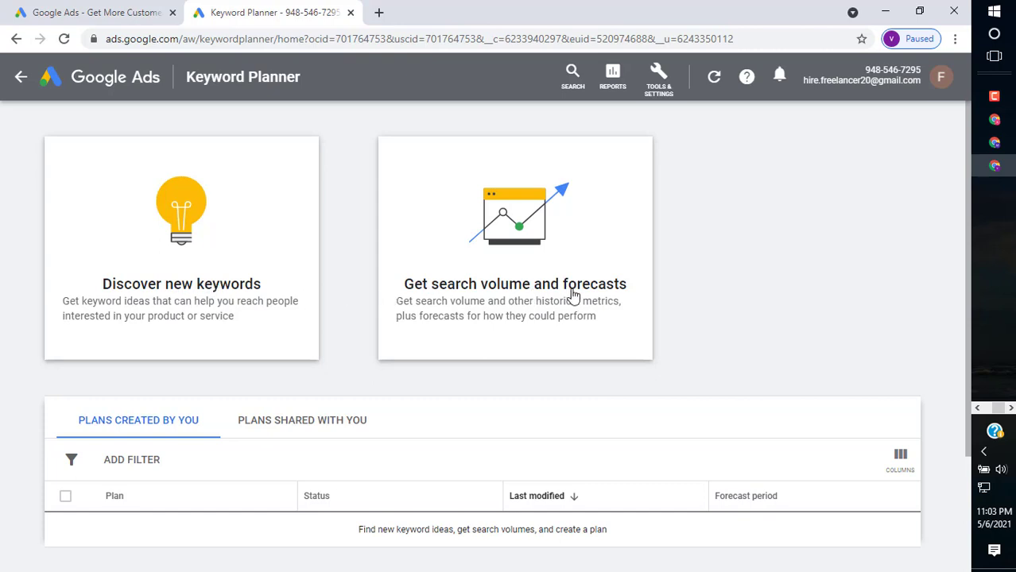
scroll(467, 287, down, 1)
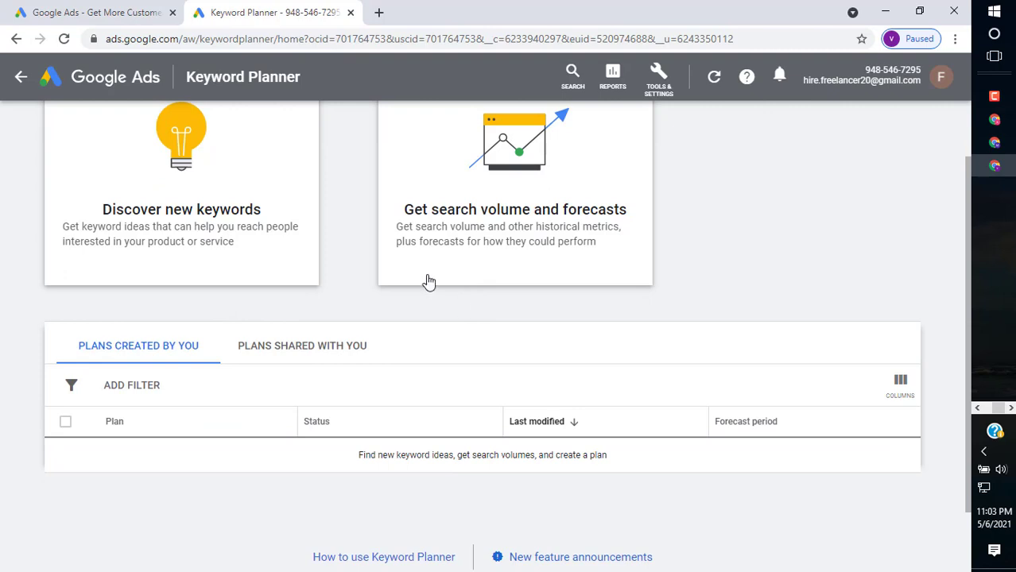
scroll(229, 295, up, 1)
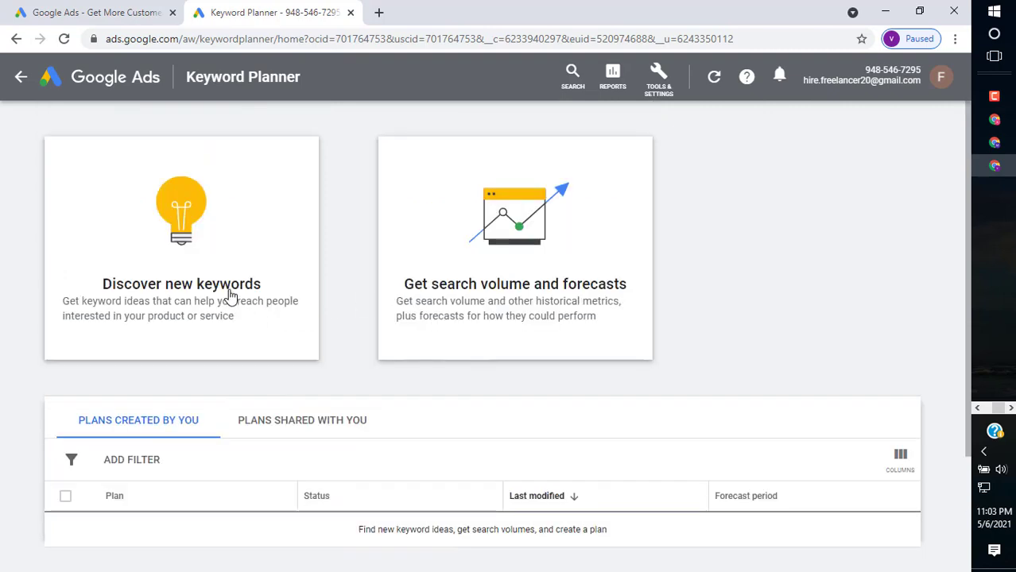
Step: Start discovering new keywords and enter Women Beauty as the product or service
click(229, 294)
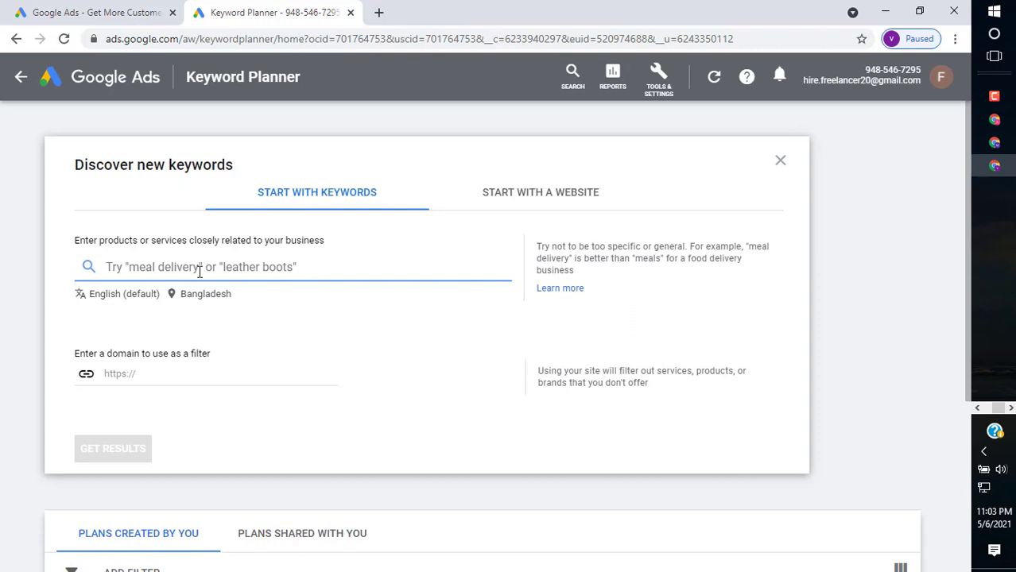
text(Wo)
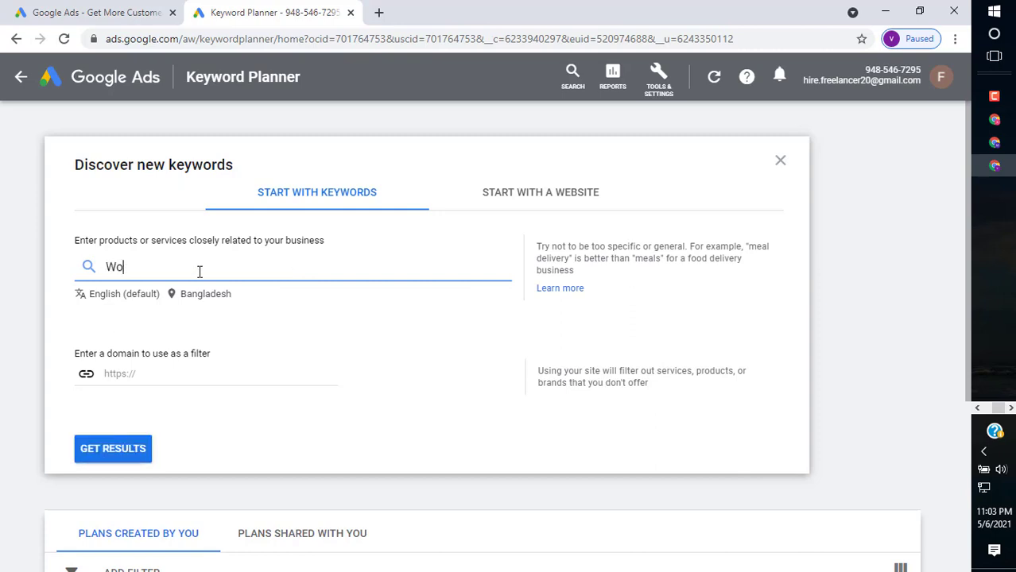
text(men Beauty)
Step: Replace Bangladesh with the country United States as the targeted location and save it
click(205, 296)
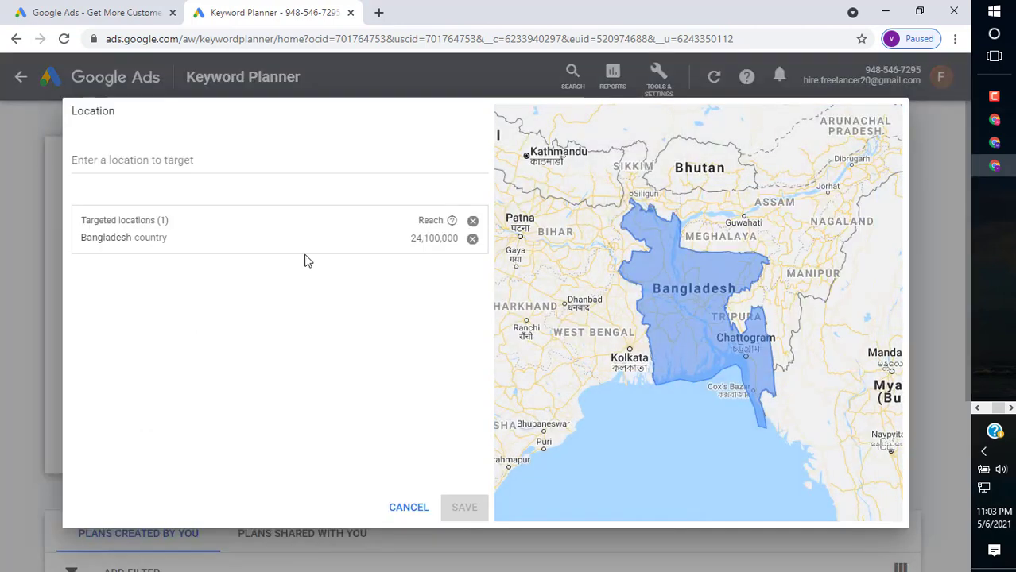
click(471, 239)
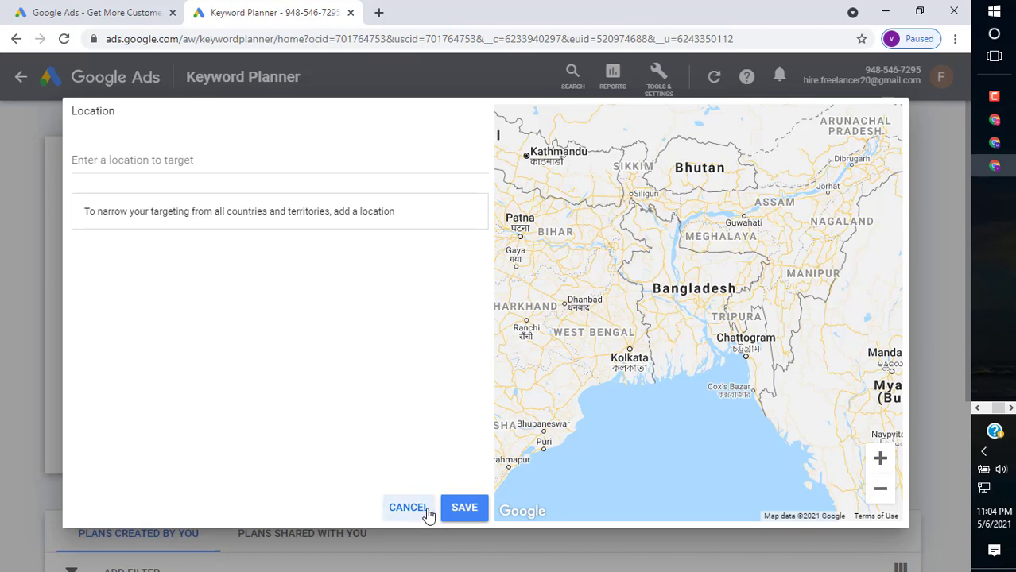
click(187, 157)
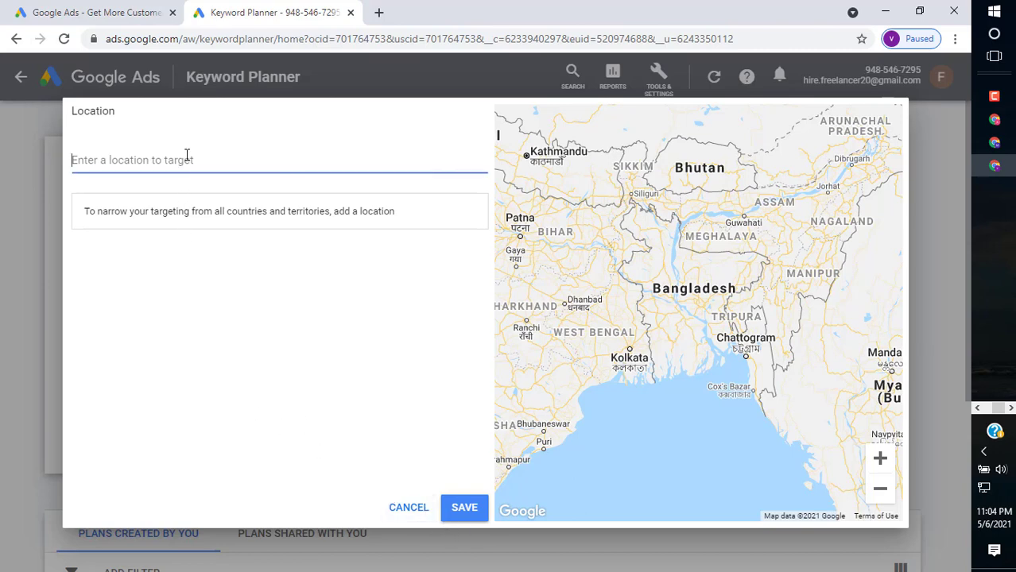
text(United)
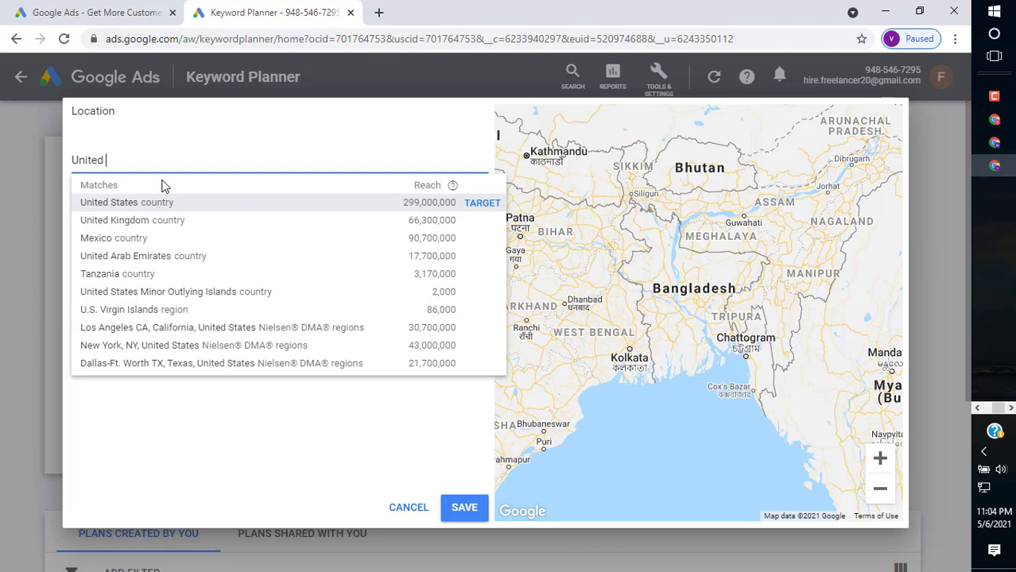
text( State)
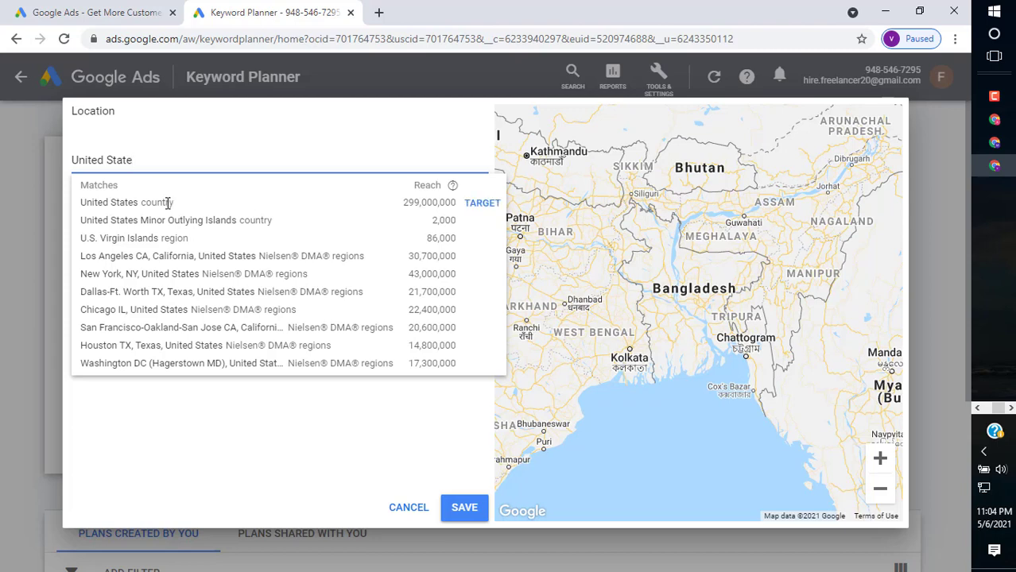
click(168, 202)
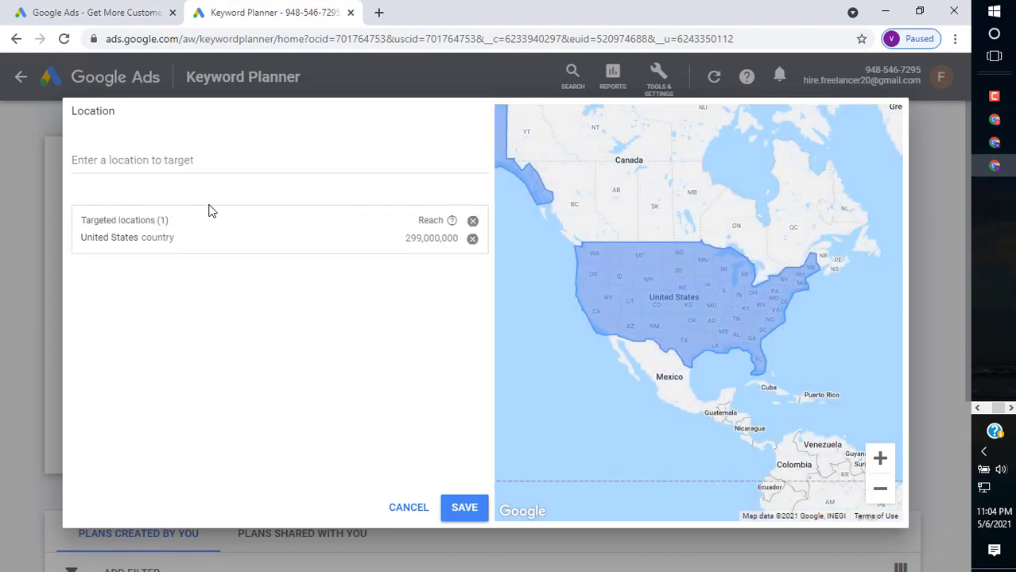
click(460, 508)
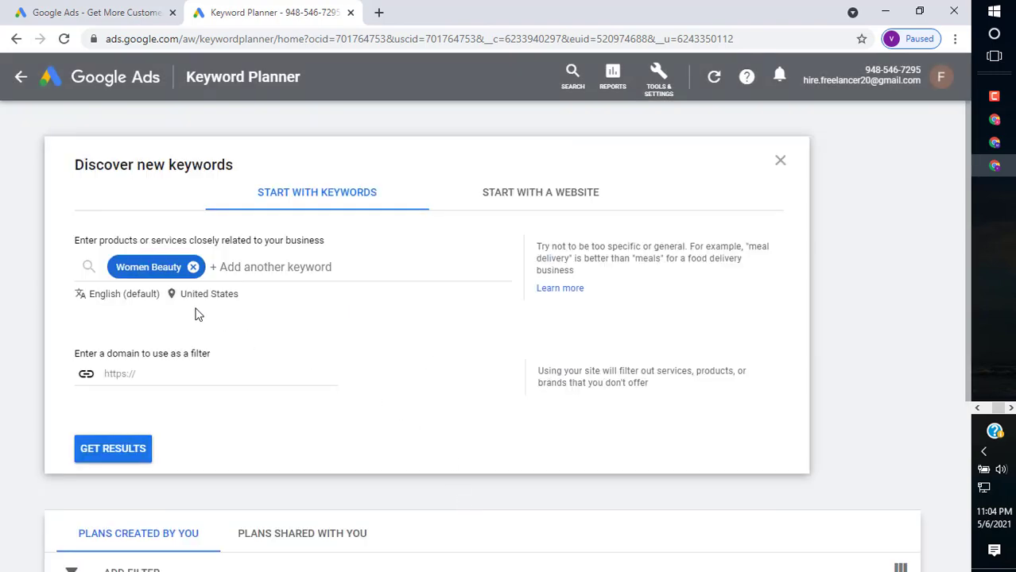
Step: Get the keyword ideas for Women Beauty, leaving the domain filter empty
click(144, 376)
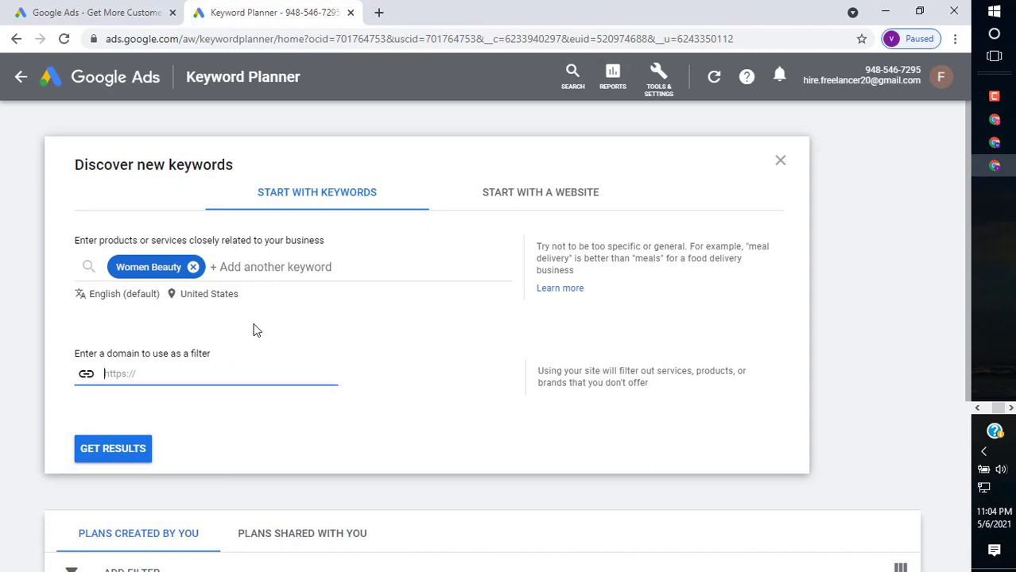
scroll(254, 331, down, 2)
scroll(254, 331, up, 1)
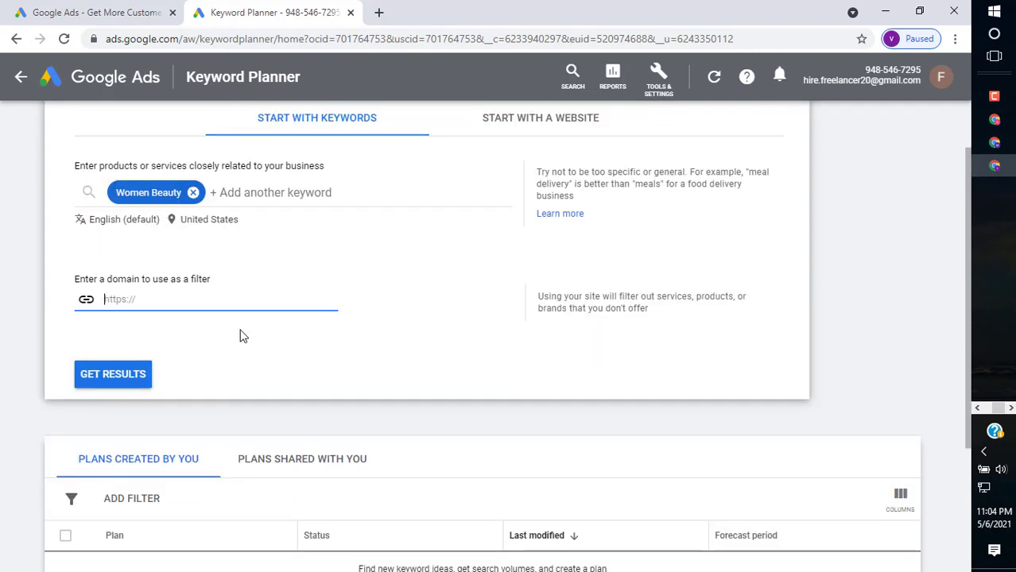
click(123, 378)
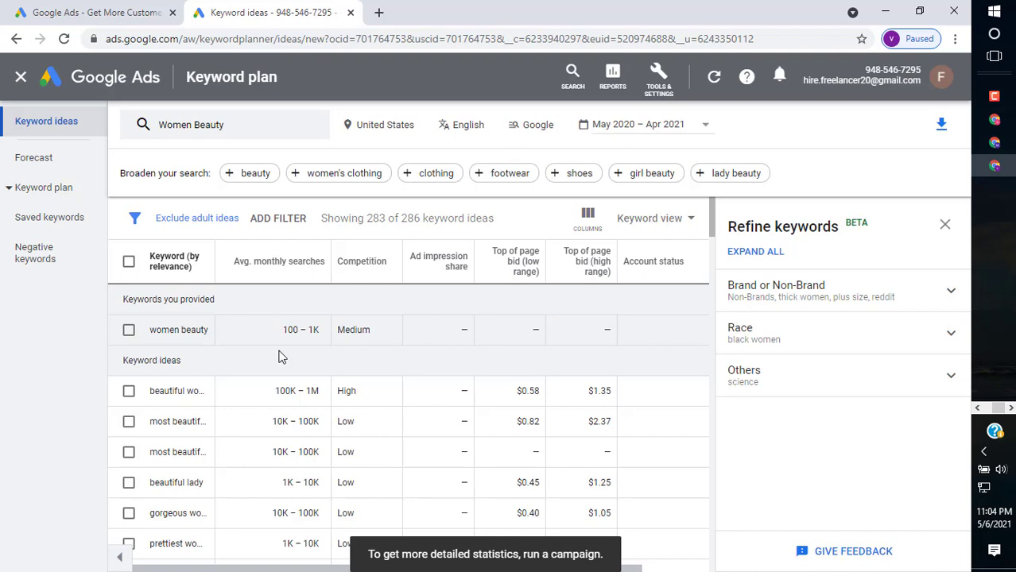
Step: Examine the Women Beauty keyword ideas through the end of the list, comparing average monthly searches, competition and top of page bids
scroll(278, 357, down, 2)
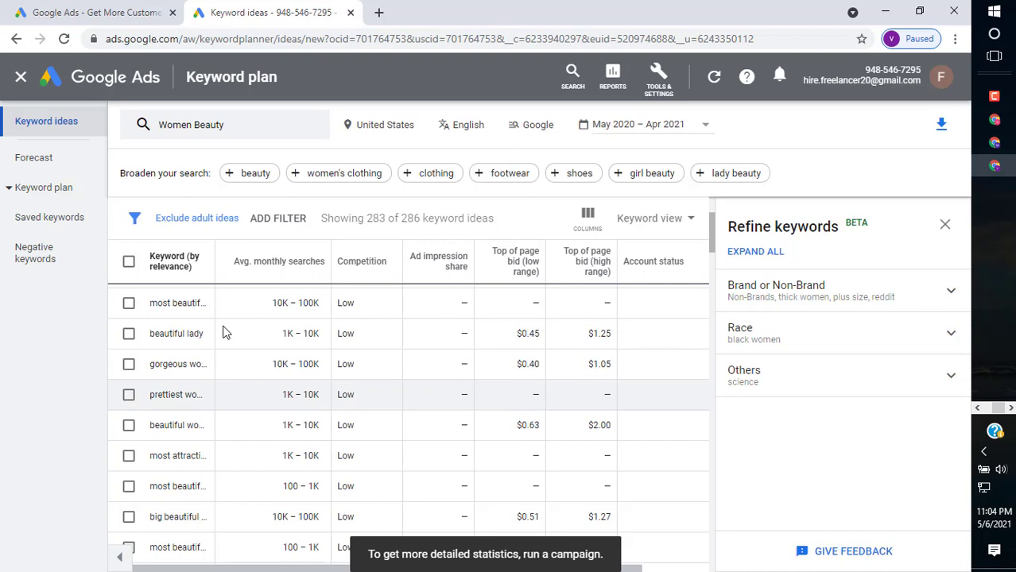
scroll(246, 369, up, 2)
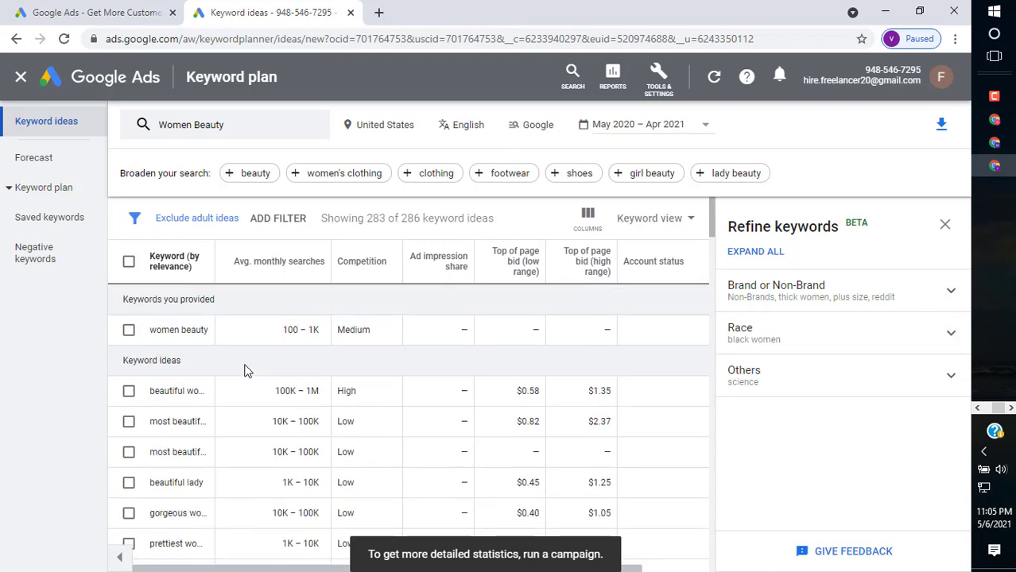
scroll(246, 369, down, 5)
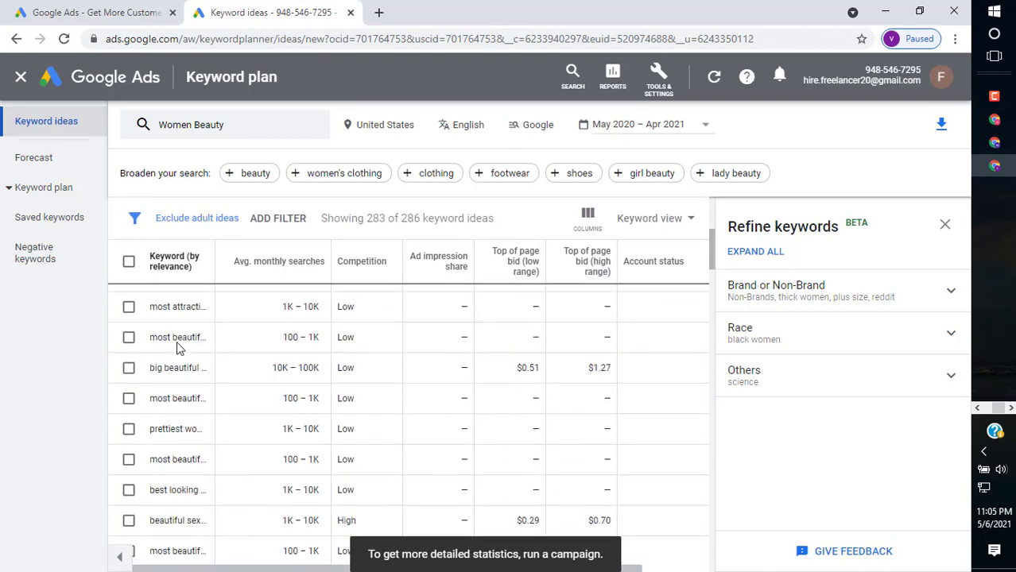
scroll(169, 368, up, 2)
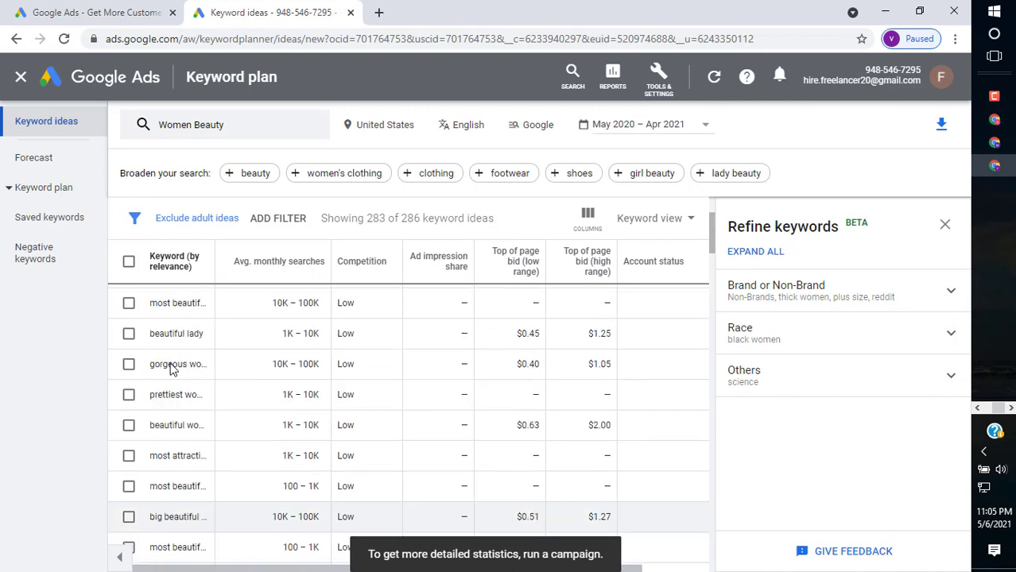
scroll(169, 368, up, 3)
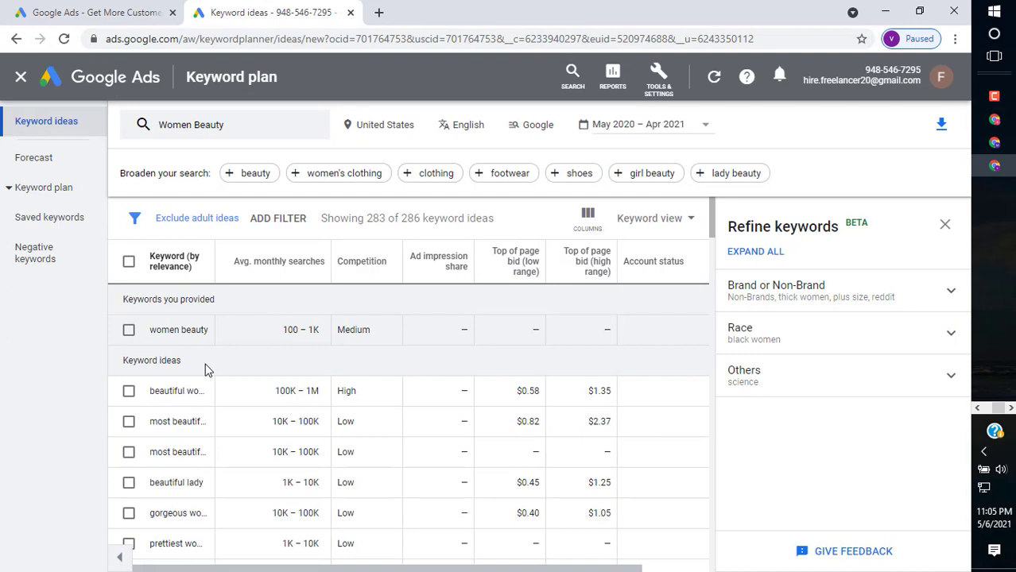
scroll(205, 369, down, 1)
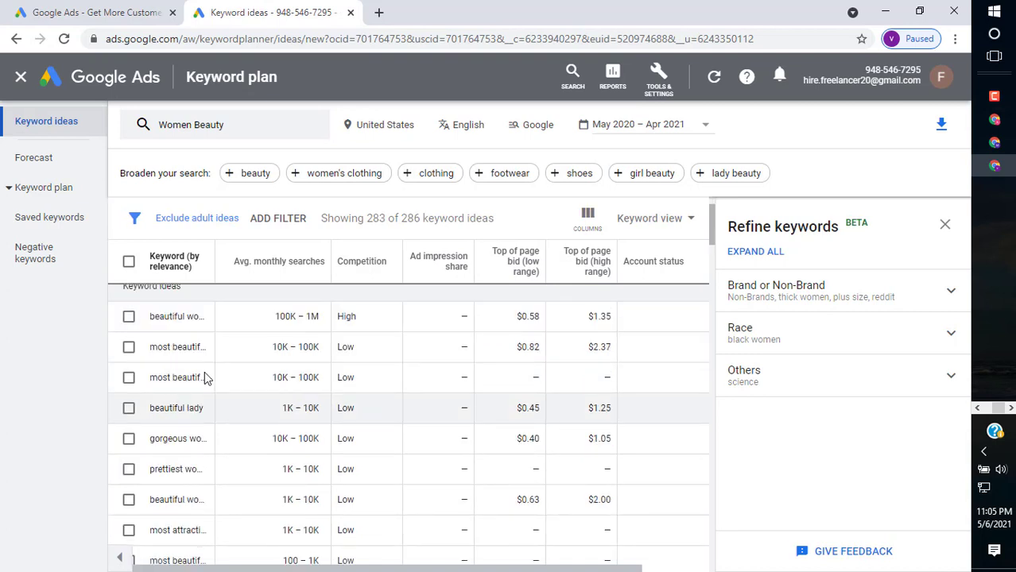
scroll(206, 378, down, 2)
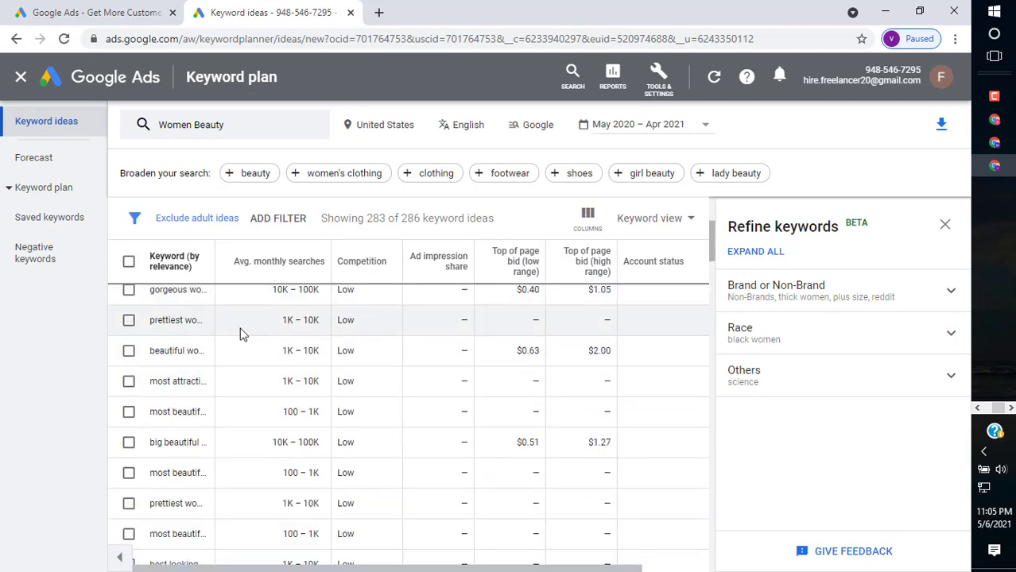
scroll(224, 362, down, 5)
scroll(227, 364, down, 10)
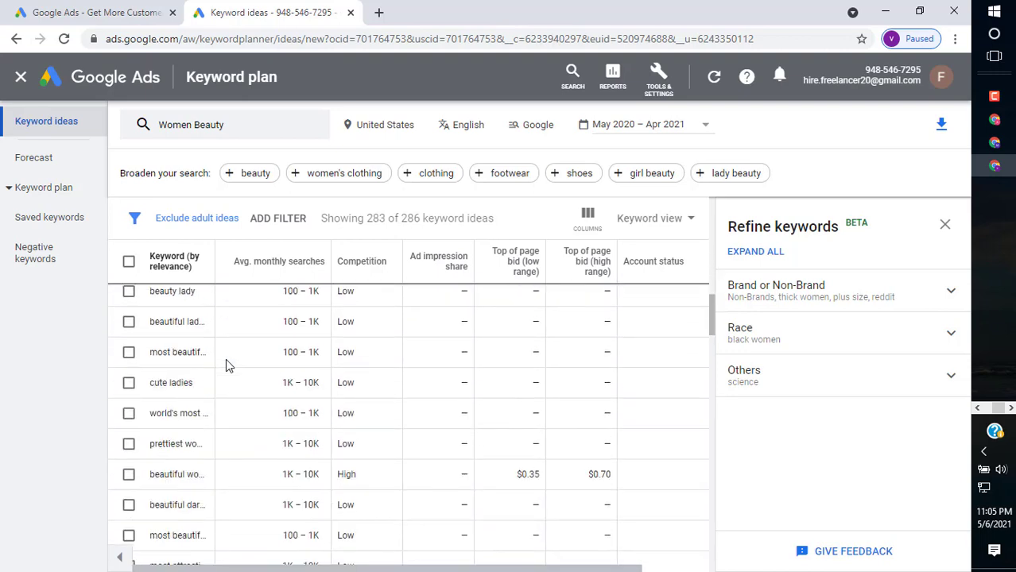
scroll(225, 365, down, 10)
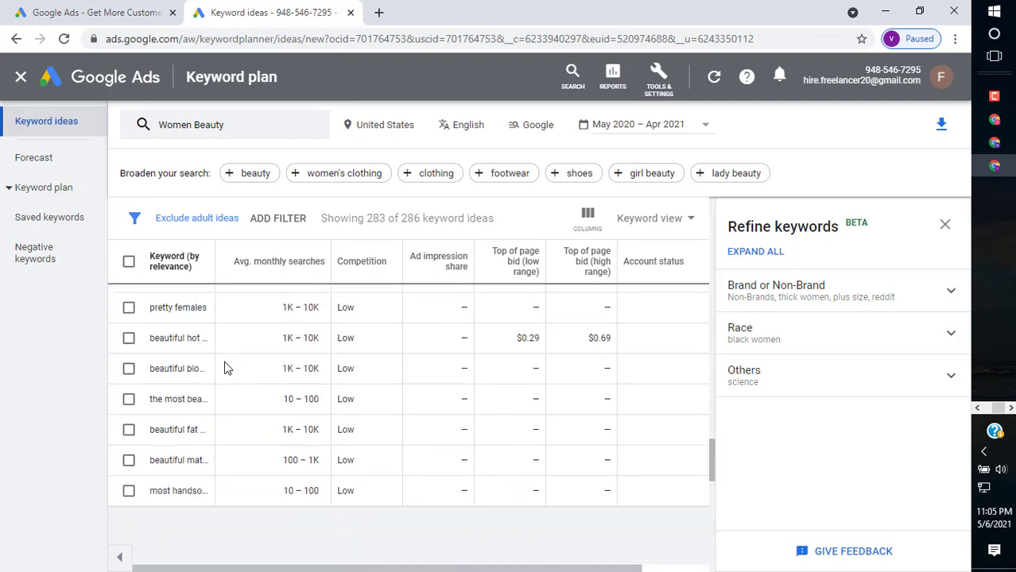
scroll(225, 368, up, 5)
scroll(224, 369, up, 10)
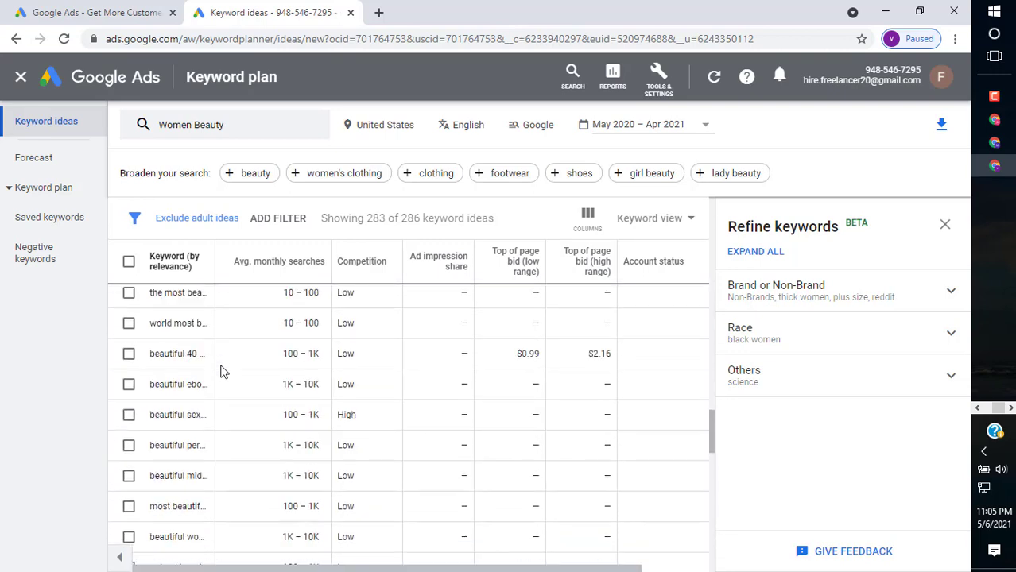
Step: Examine the average monthly searches, competition and top of page bid columns for the Women Beauty keyword ideas
scroll(223, 370, up, 10)
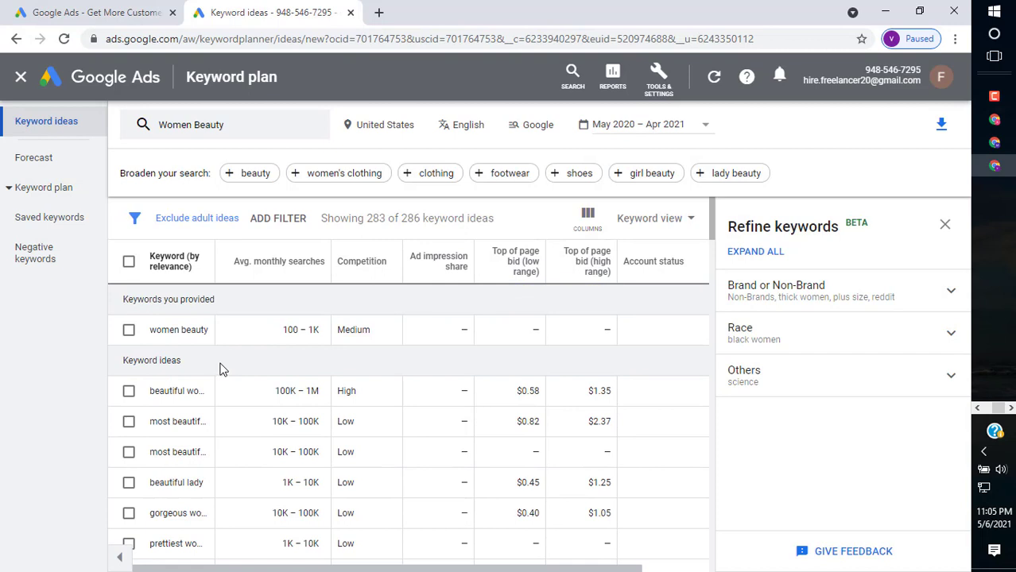
click(311, 267)
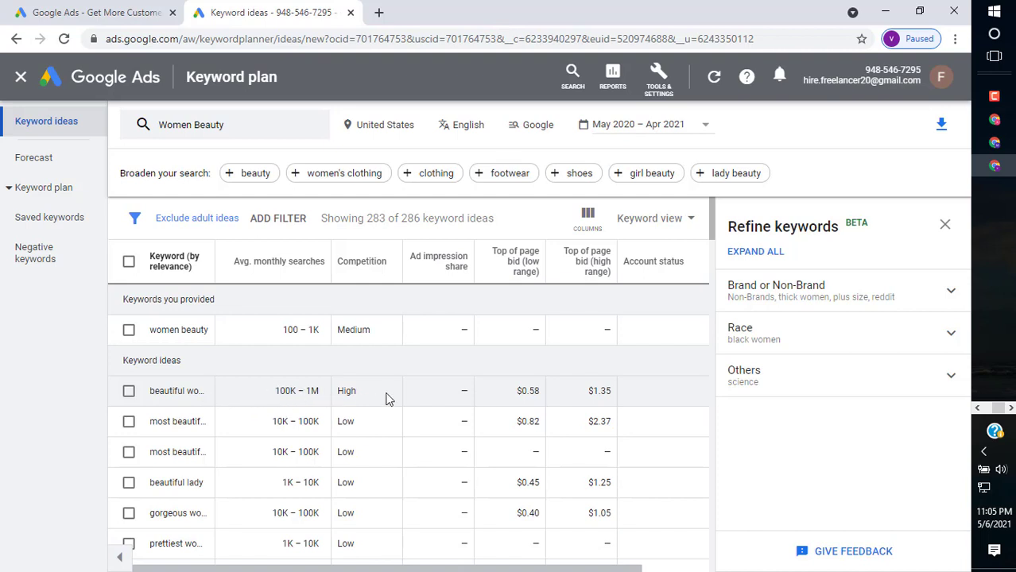
click(359, 263)
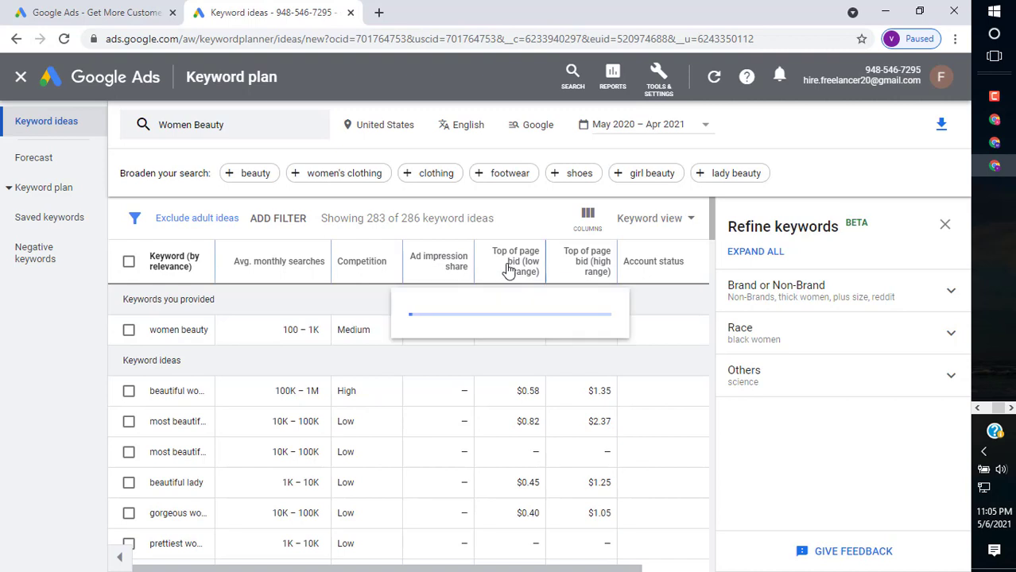
mouse_move(507, 266)
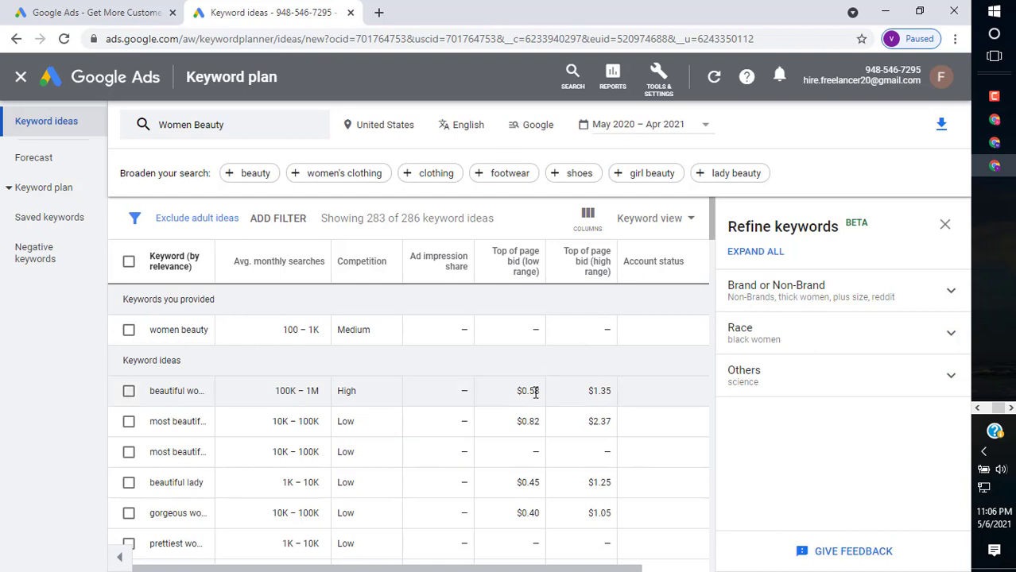
scroll(533, 391, down, 1)
scroll(430, 393, down, 6)
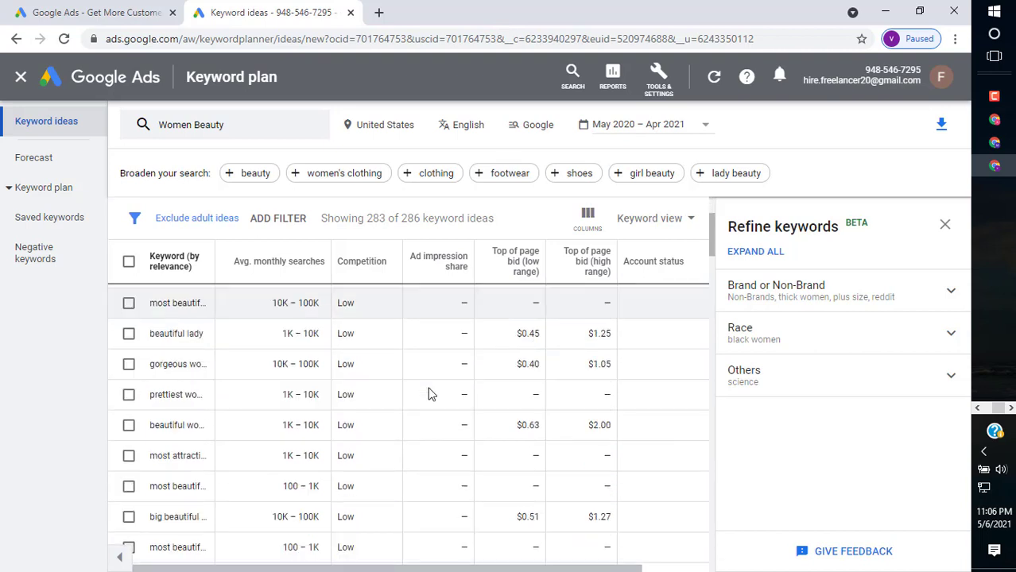
scroll(429, 393, down, 6)
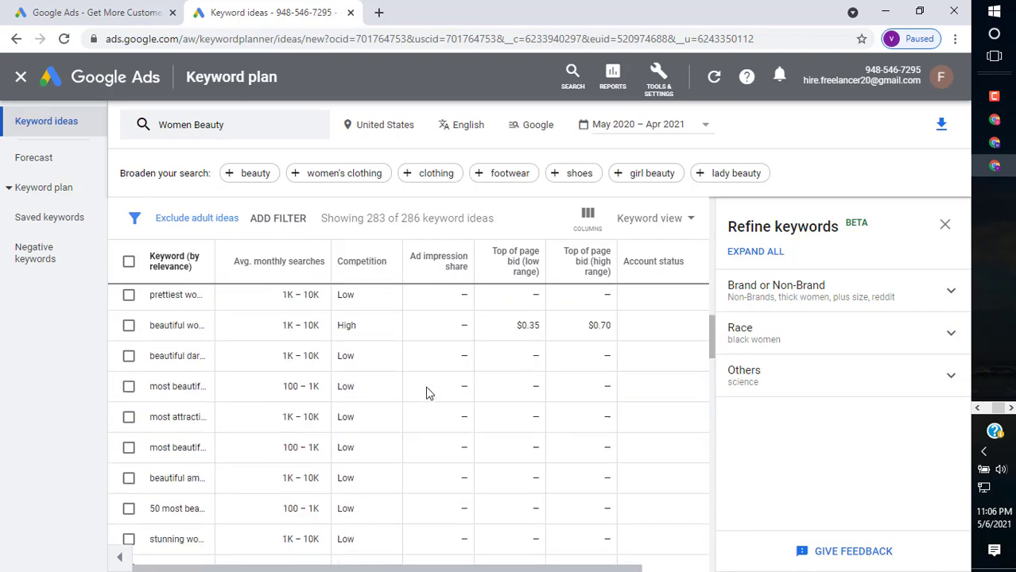
Step: Set the keyword ideas table to show 200 rows per page
scroll(426, 392, down, 8)
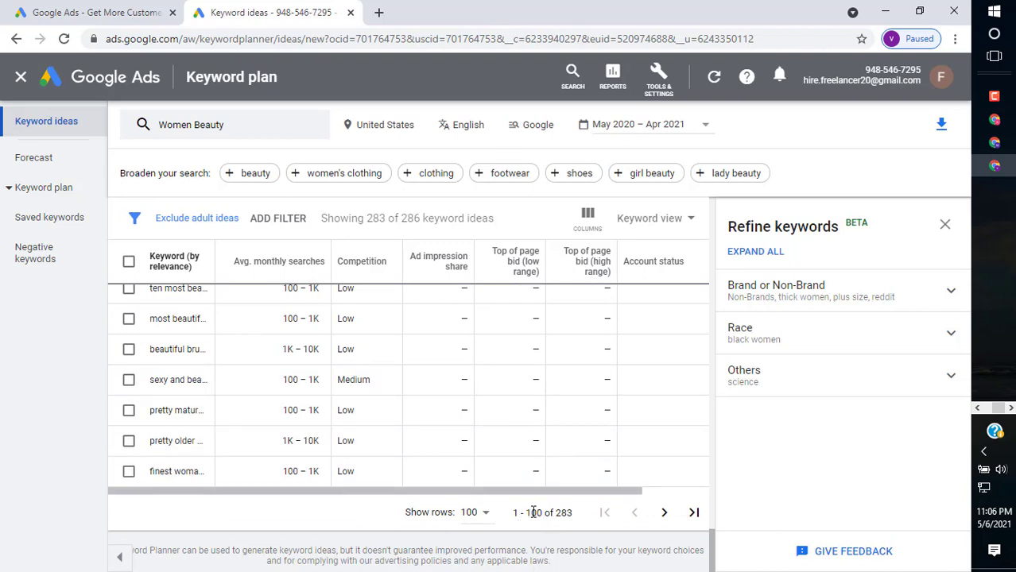
click(481, 514)
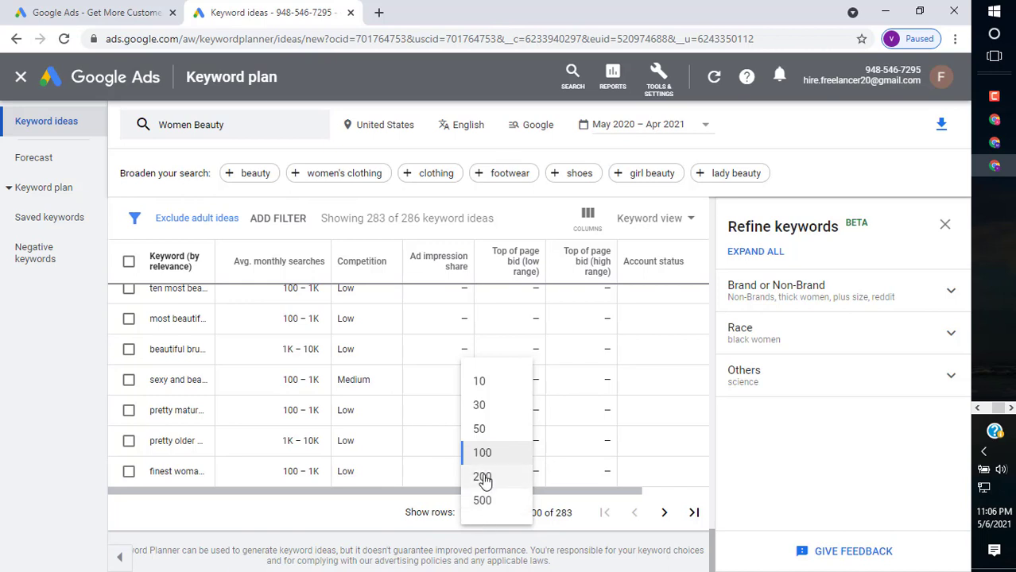
click(482, 477)
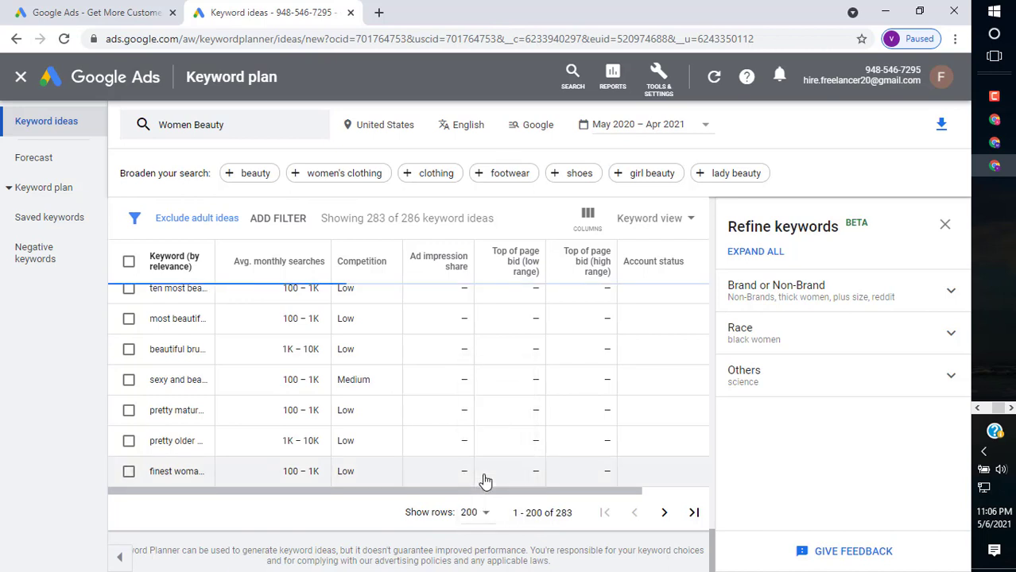
Step: Select the provided keyword women beauty and check the monthly search range of the first keyword idea
scroll(287, 430, up, 15)
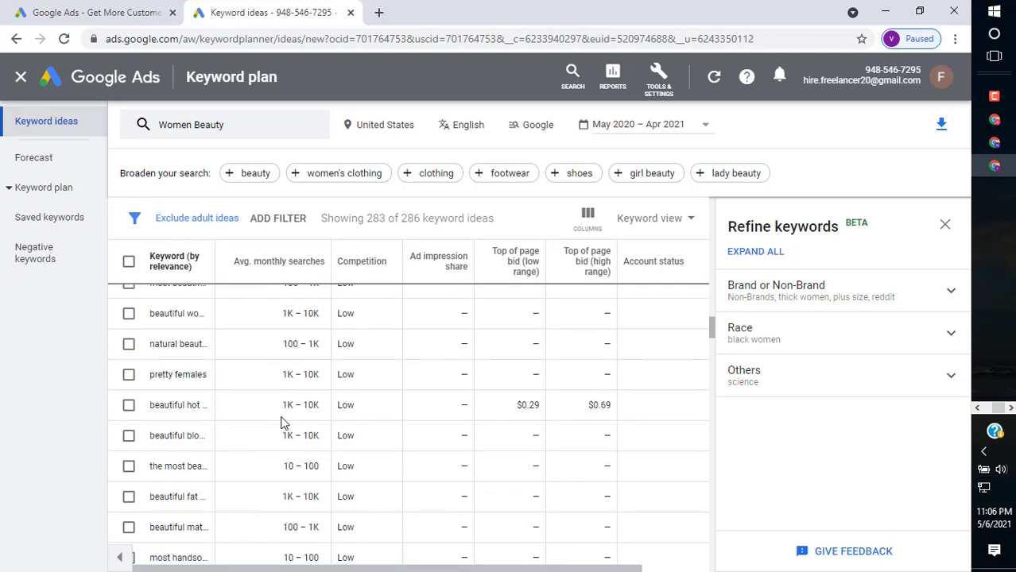
scroll(282, 418, up, 5)
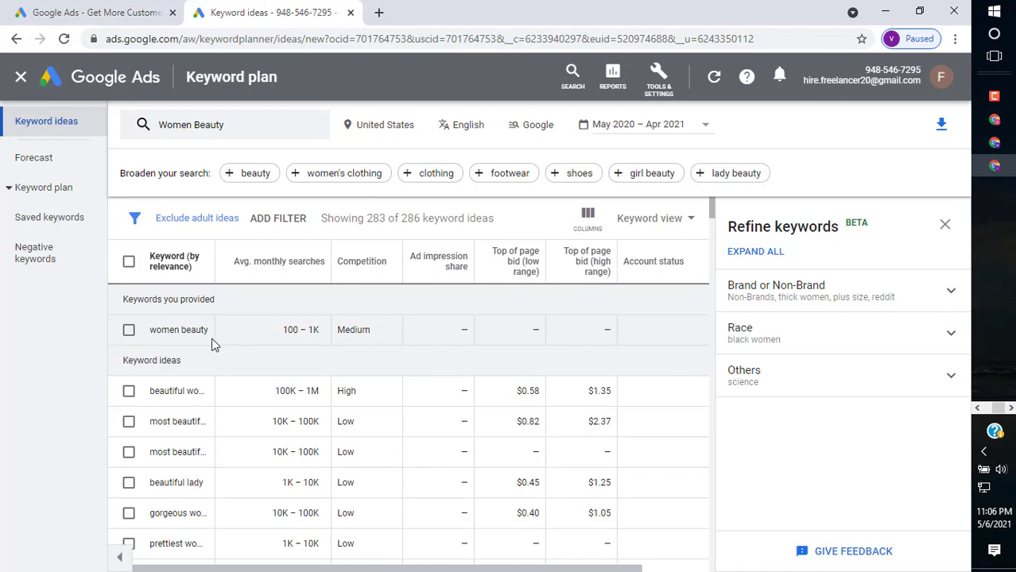
scroll(170, 384, down, 5)
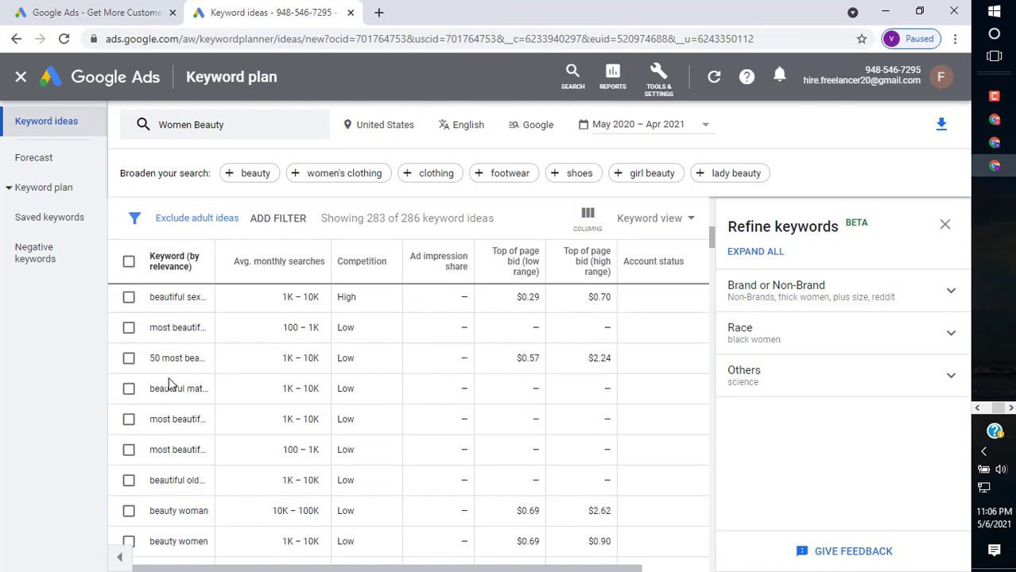
scroll(169, 384, up, 5)
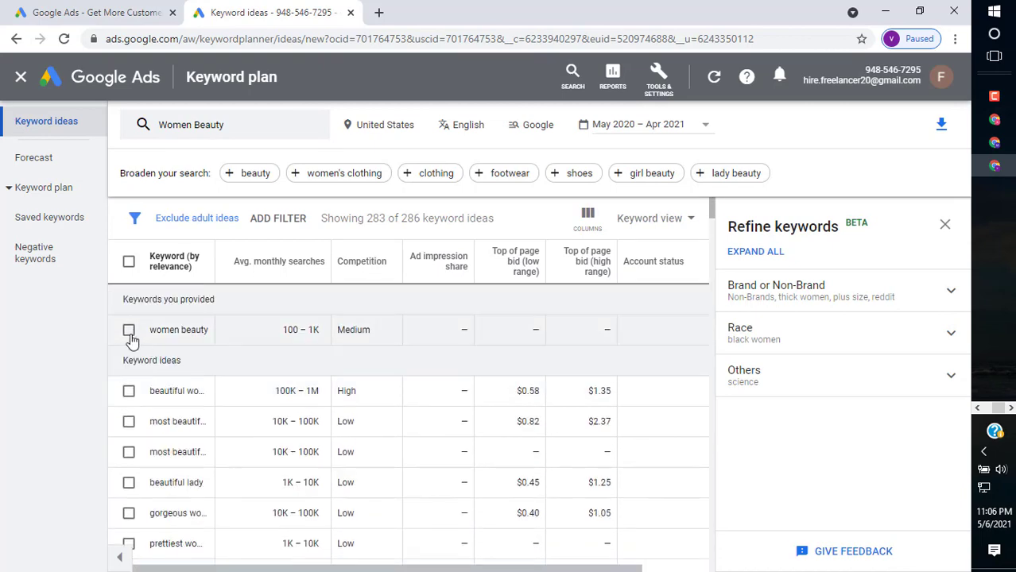
click(129, 329)
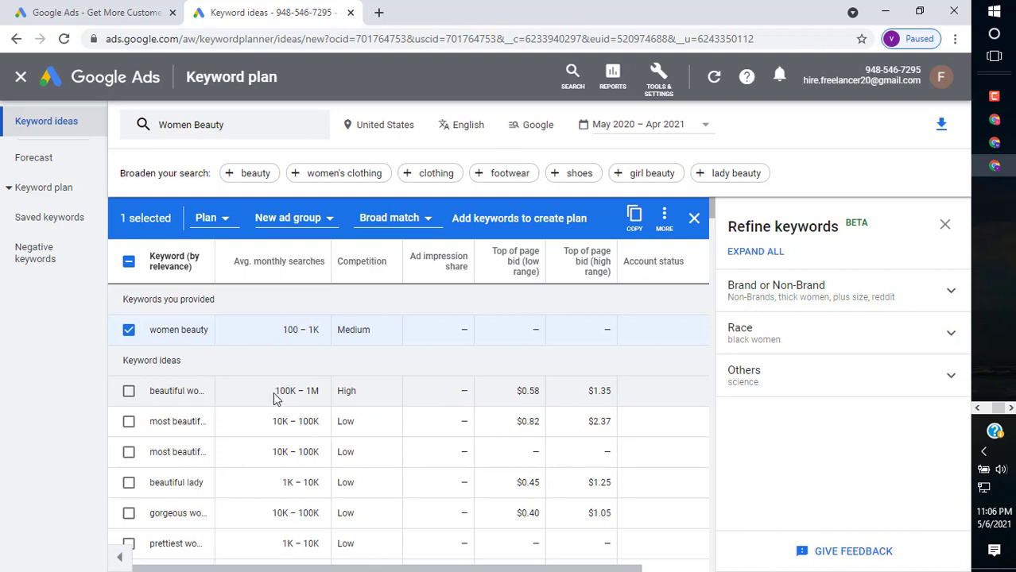
drag(277, 390, 376, 387)
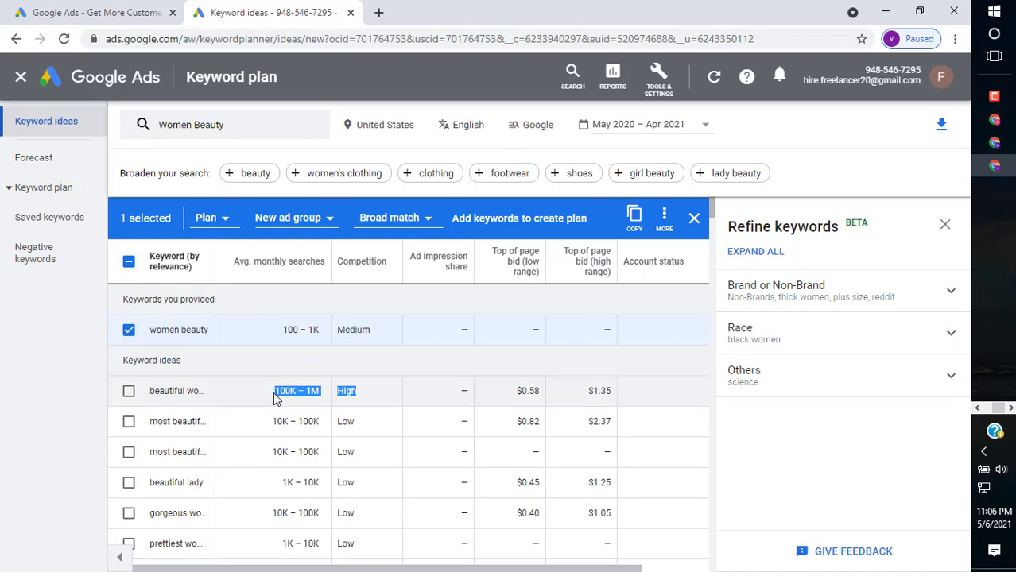
triple_click(300, 392)
triple_click(316, 391)
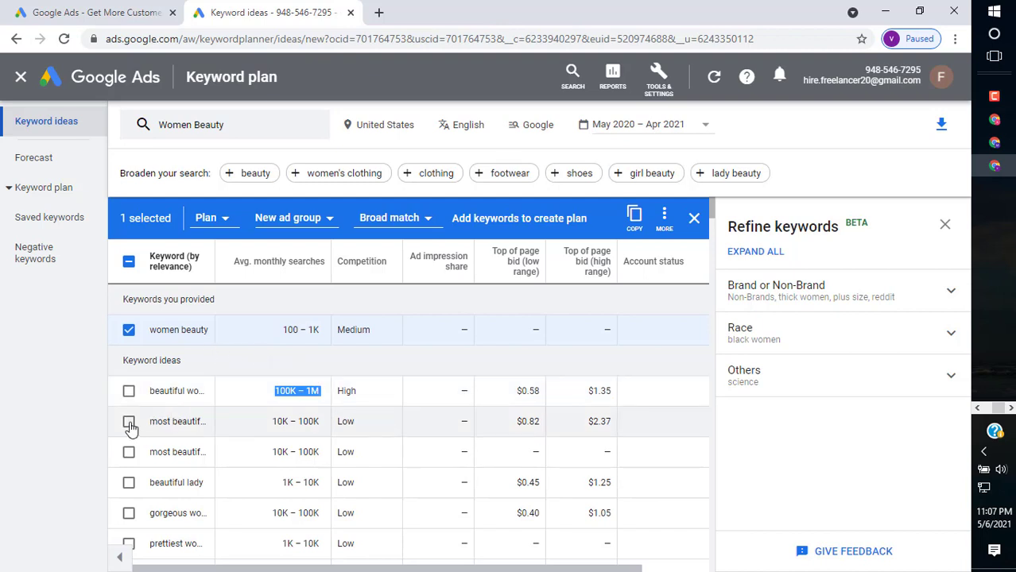
Step: Select all the low-competition keyword ideas from the second idea through big beautiful..., leaving out the high-competition first idea
scroll(131, 428, down, 1)
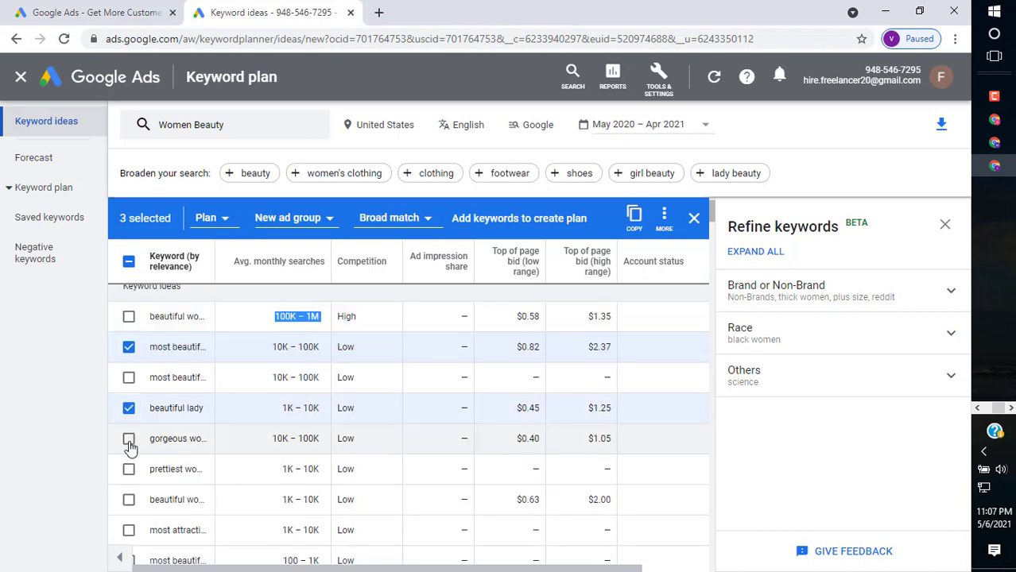
click(127, 377)
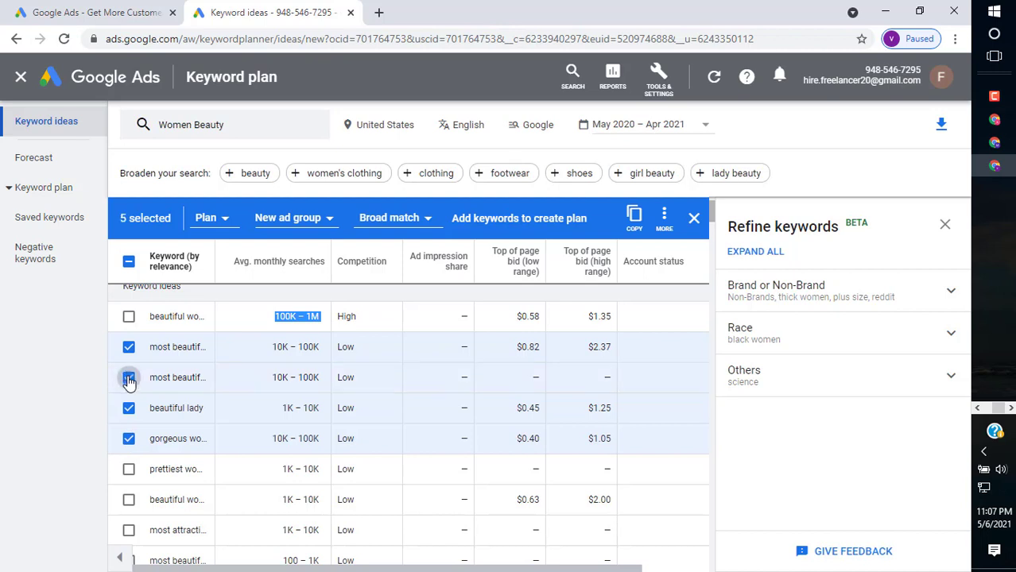
scroll(128, 468, down, 1)
click(128, 425)
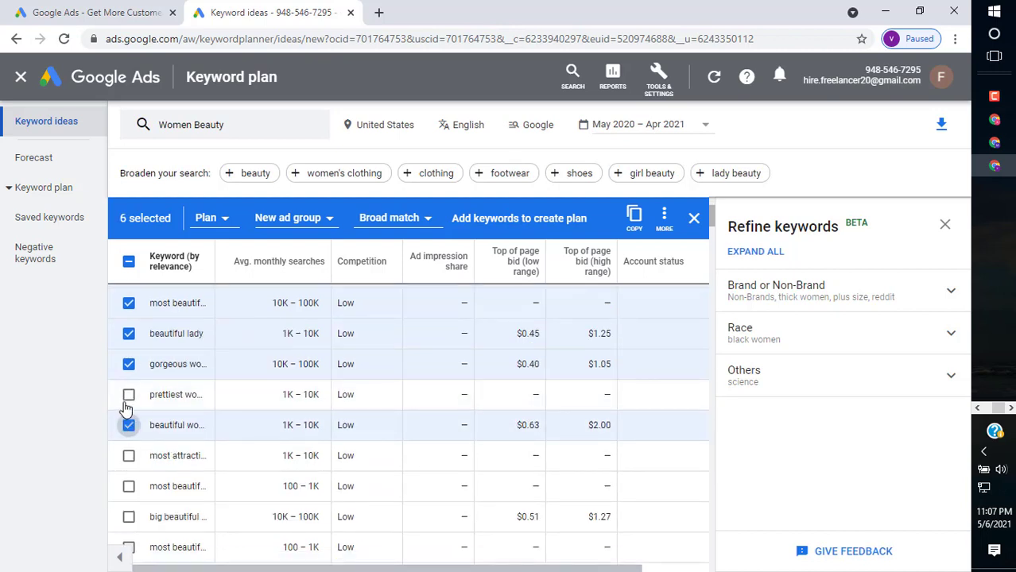
click(128, 395)
click(128, 485)
click(128, 517)
scroll(135, 496, down, 1)
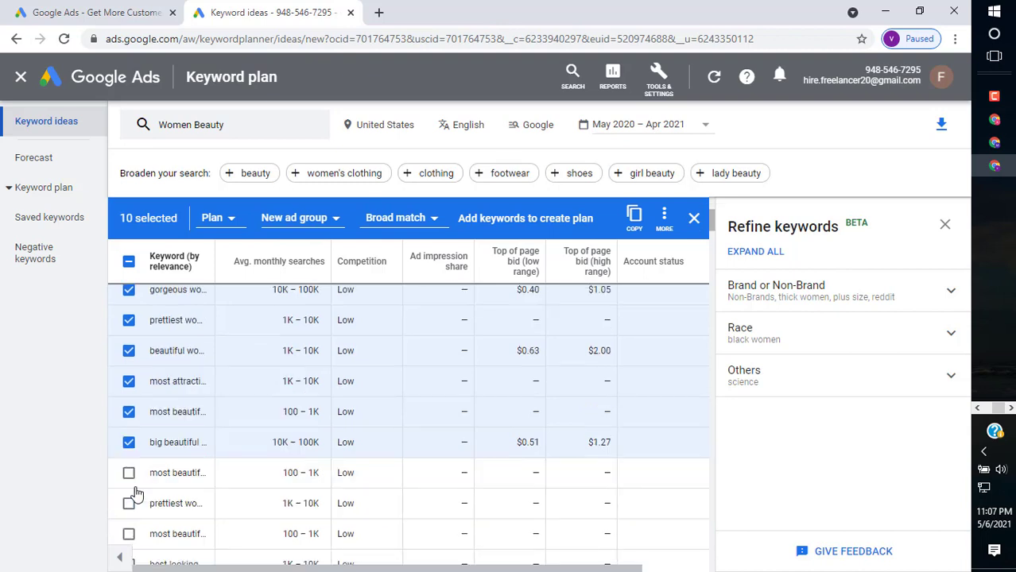
Step: Add the four ideas after big beautiful... to the selection, ending with best looking..
scroll(128, 481, down, 1)
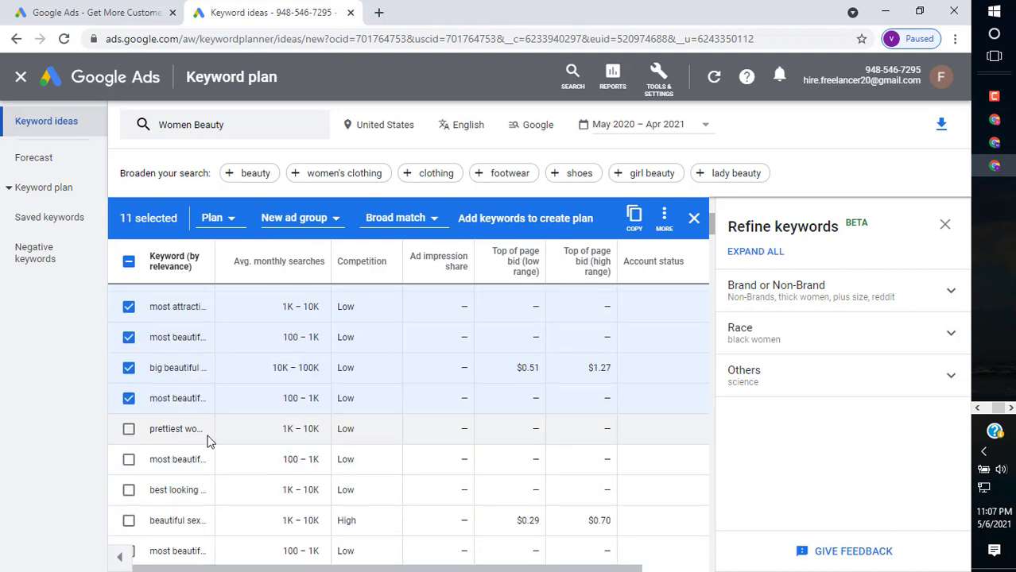
scroll(208, 442, down, 1)
click(128, 415)
click(128, 385)
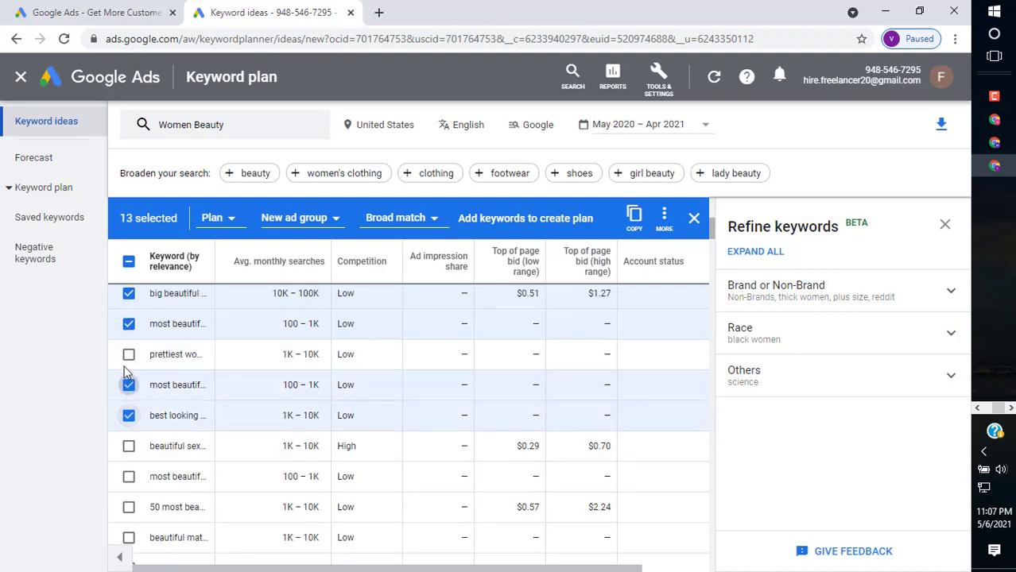
click(128, 354)
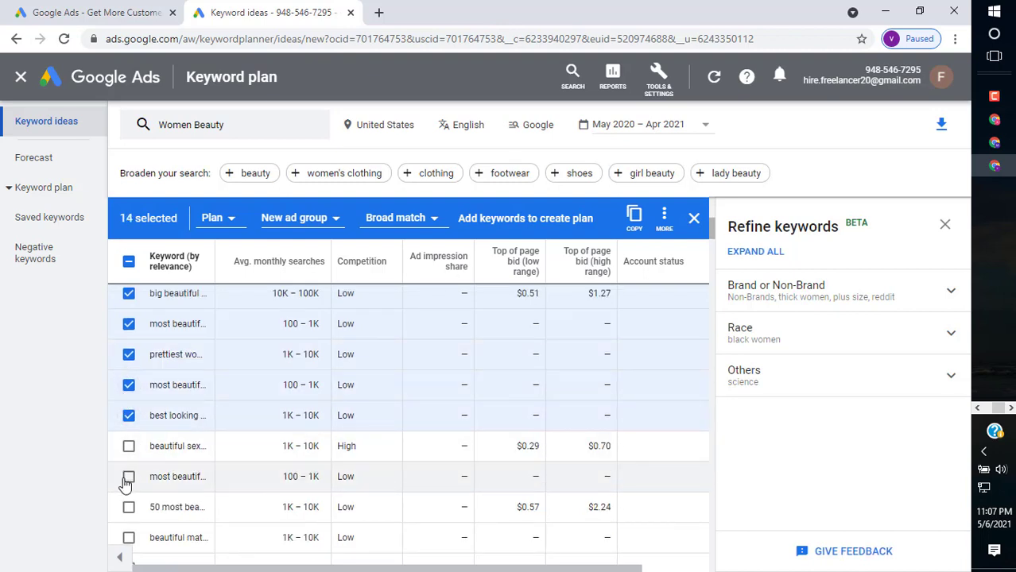
Step: Skip the high-competition beautiful sex... idea and select the four low-competition ideas below it, including 50 most bea... and beautiful mat..
scroll(125, 485, down, 1)
click(128, 432)
click(128, 462)
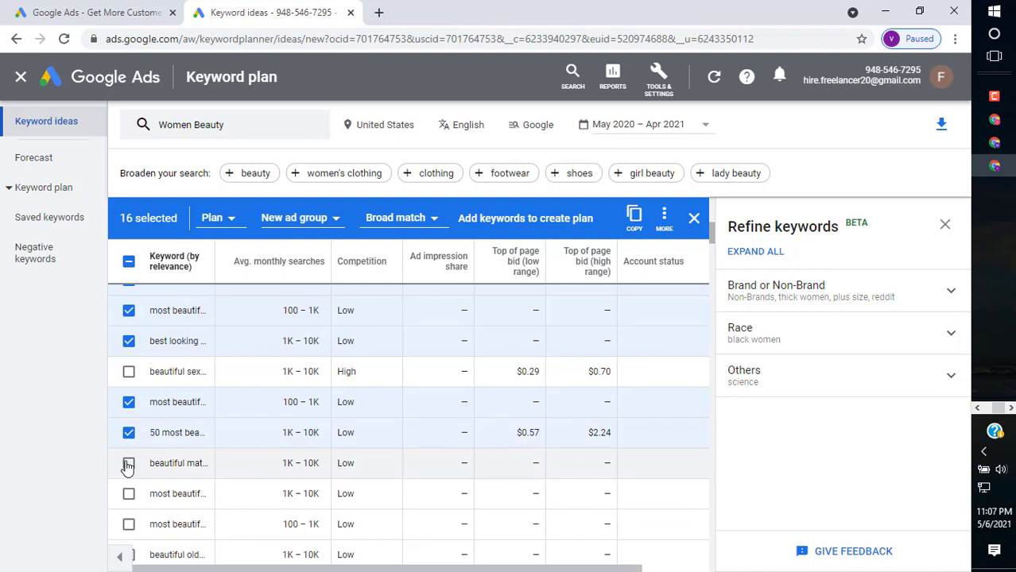
click(128, 494)
Step: Select the ideas beautiful old..., beauty woman, beauty women, the most bea... and 10 most bea..
scroll(128, 477, down, 2)
click(128, 405)
click(128, 436)
click(128, 467)
click(128, 497)
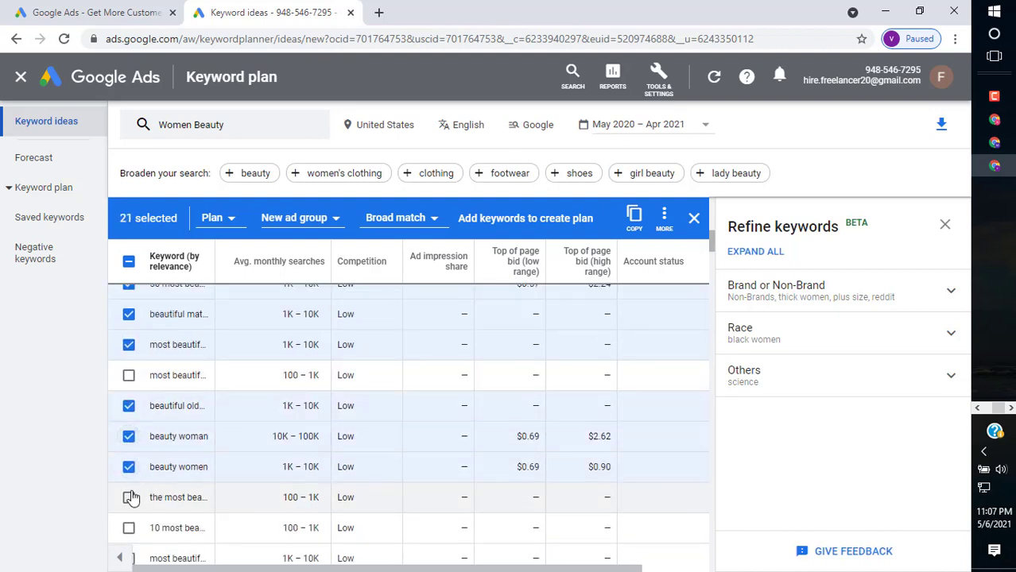
scroll(132, 481, down, 1)
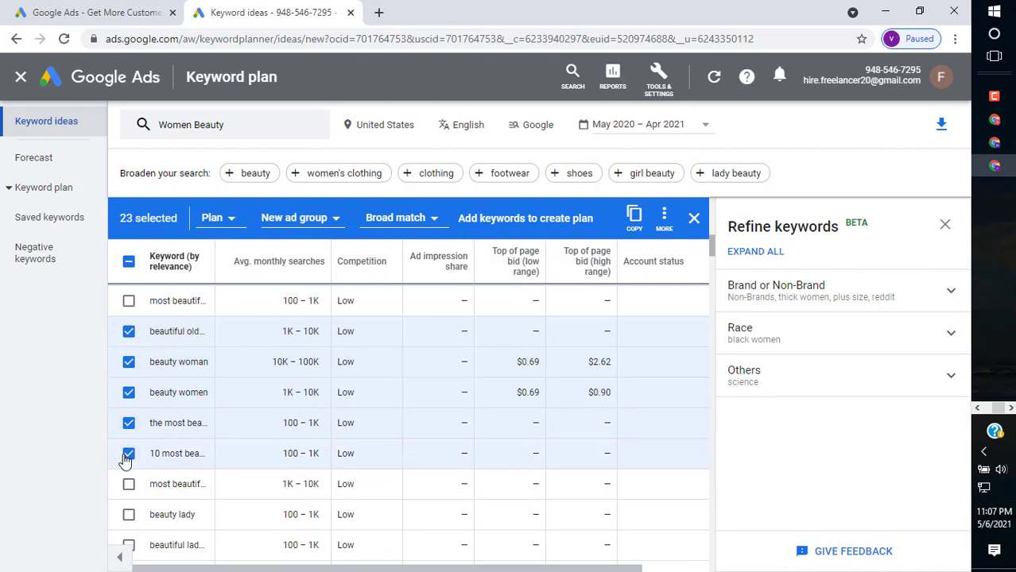
Step: Select beauty lady, beautiful lad... and the most beautif... ideas directly above and below those two
scroll(124, 459, down, 1)
click(128, 409)
click(128, 439)
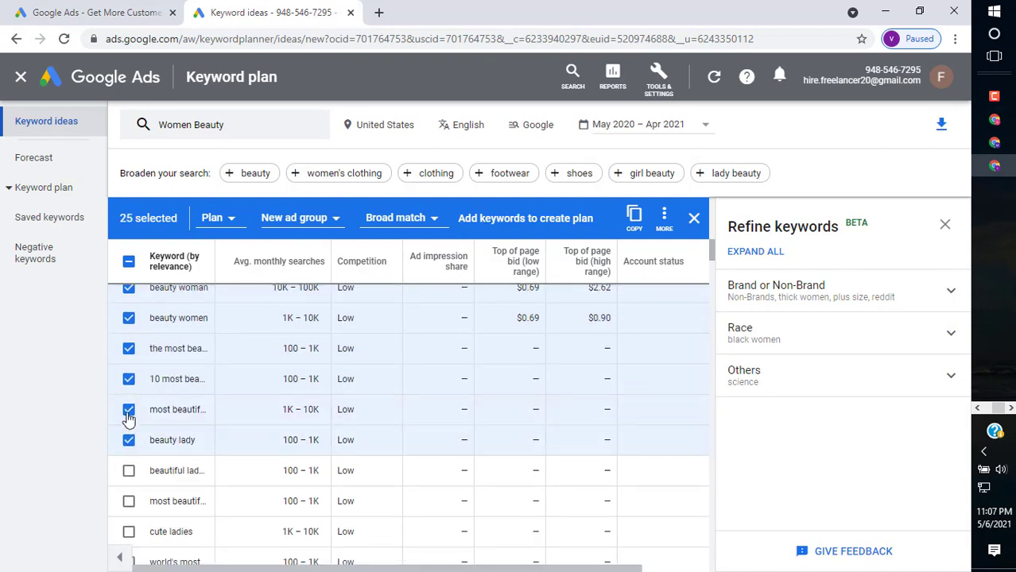
scroll(129, 433, down, 1)
click(128, 397)
click(128, 427)
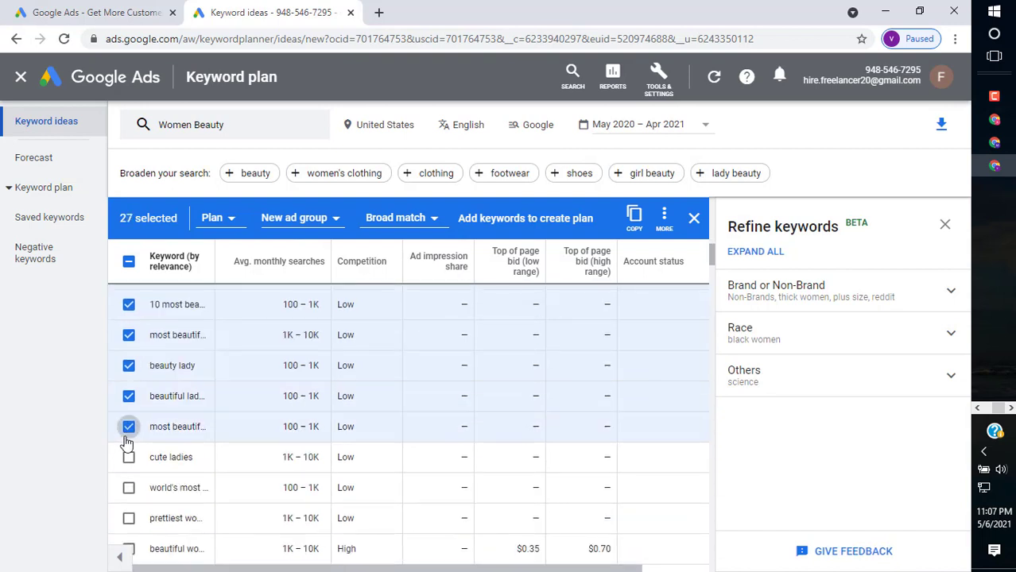
Step: Continue selecting ideas from cute ladies and world's most... down to the most beautif... idea just above beautiful am..
scroll(129, 457, down, 1)
click(129, 413)
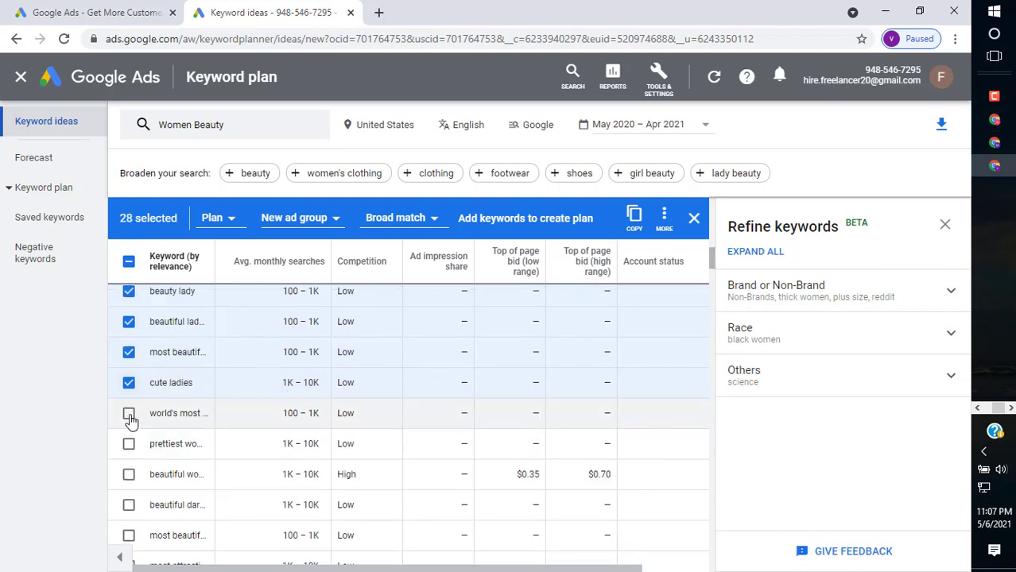
click(129, 443)
scroll(128, 475, down, 1)
click(129, 430)
click(129, 461)
click(129, 492)
click(129, 521)
Step: Select the five ideas from beautiful am... and 50 most bea... through a beautiful w..
scroll(159, 469, down, 2)
click(129, 404)
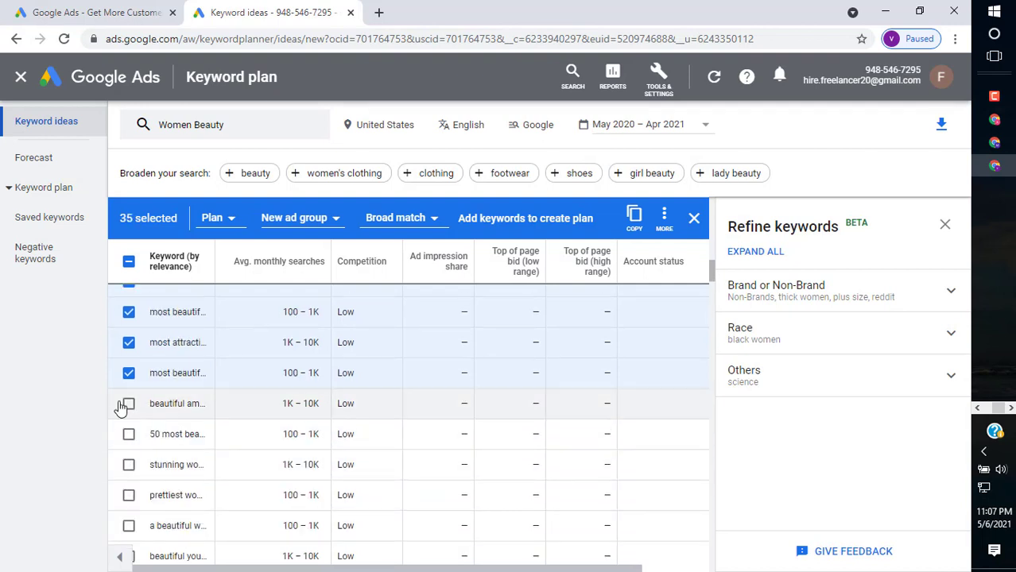
click(129, 434)
click(129, 465)
click(128, 495)
click(129, 525)
Step: Select beautiful you... and the first most gorgeo... idea, leaving the high-competition beautiful wo... between them unselected
scroll(170, 463, down, 2)
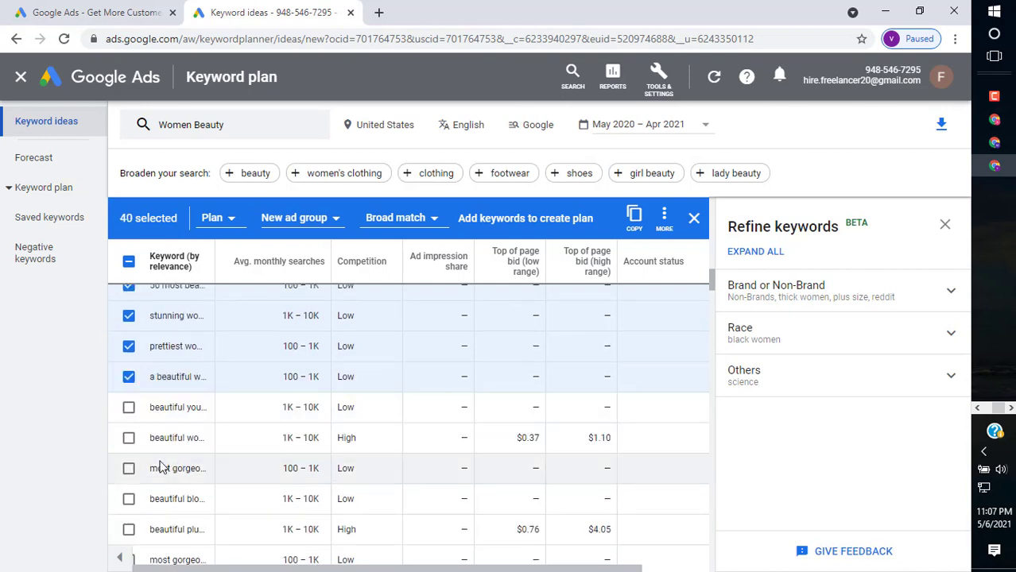
click(128, 408)
click(129, 437)
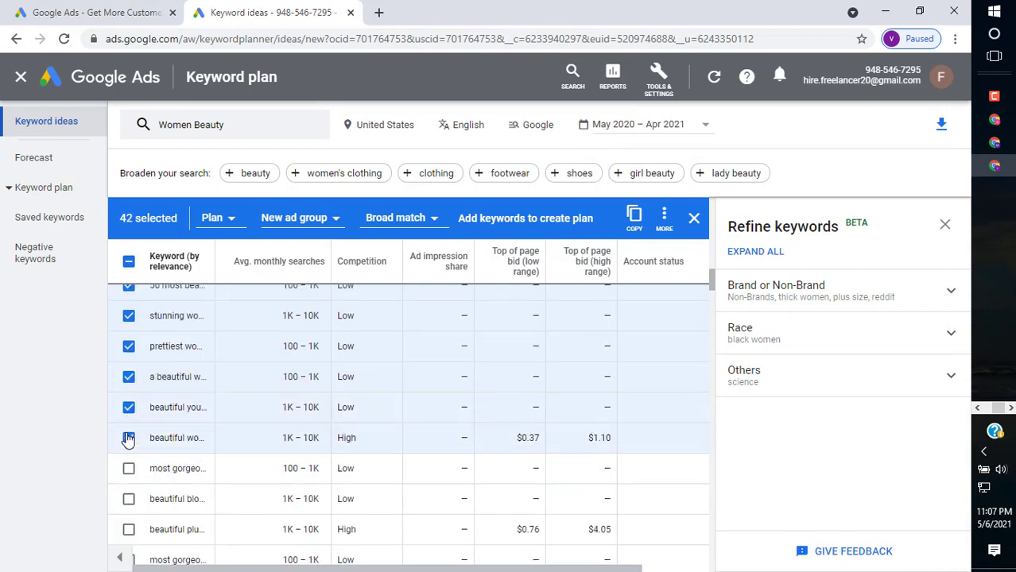
click(129, 441)
click(128, 468)
Step: Skip beautiful blo... and beautiful plu..., and select the next most gorgeo..., beautiful bus..., reddit beautif... and beautiful cur... ideas
scroll(125, 410, down, 2)
click(128, 411)
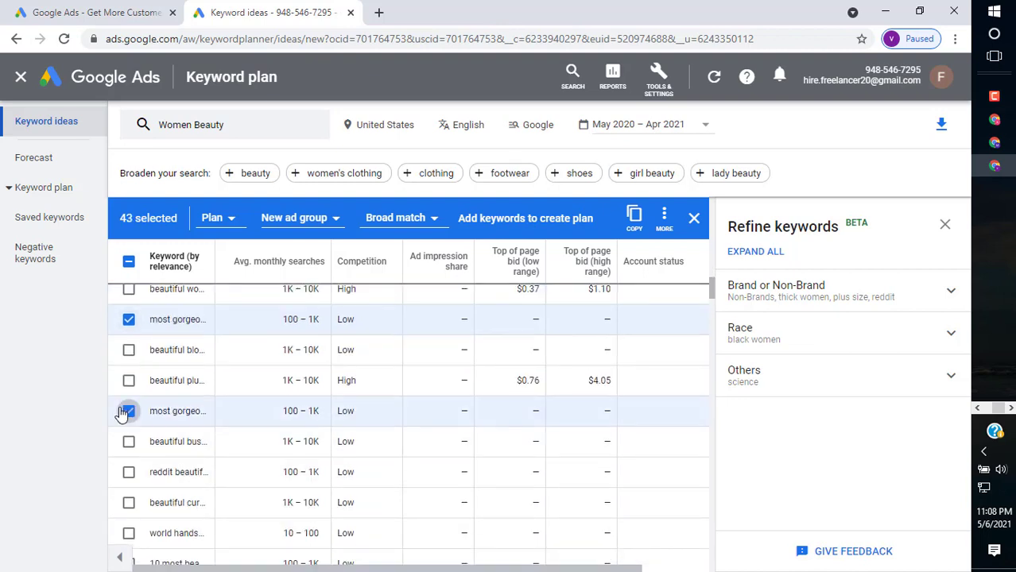
click(128, 442)
click(128, 472)
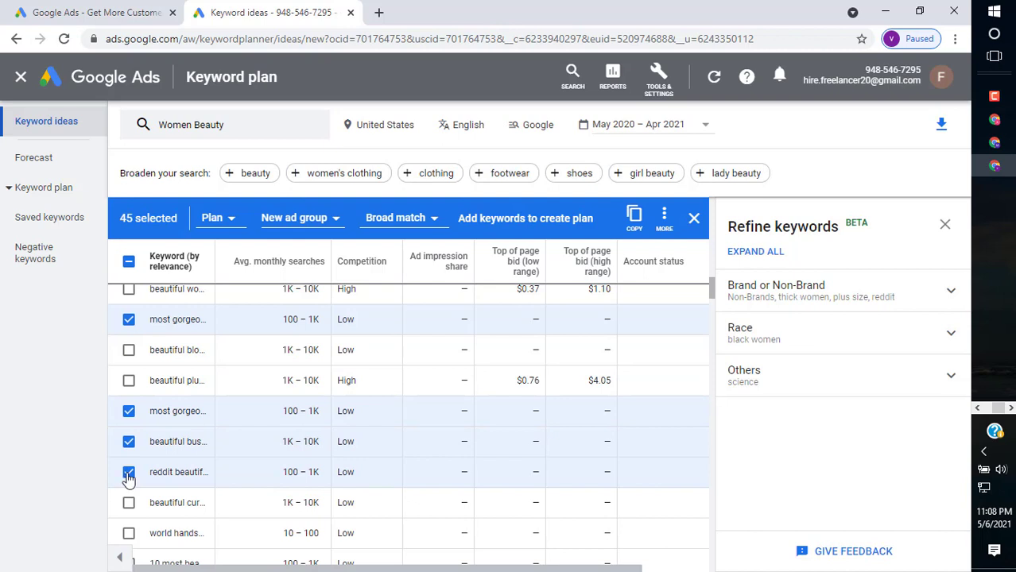
click(128, 503)
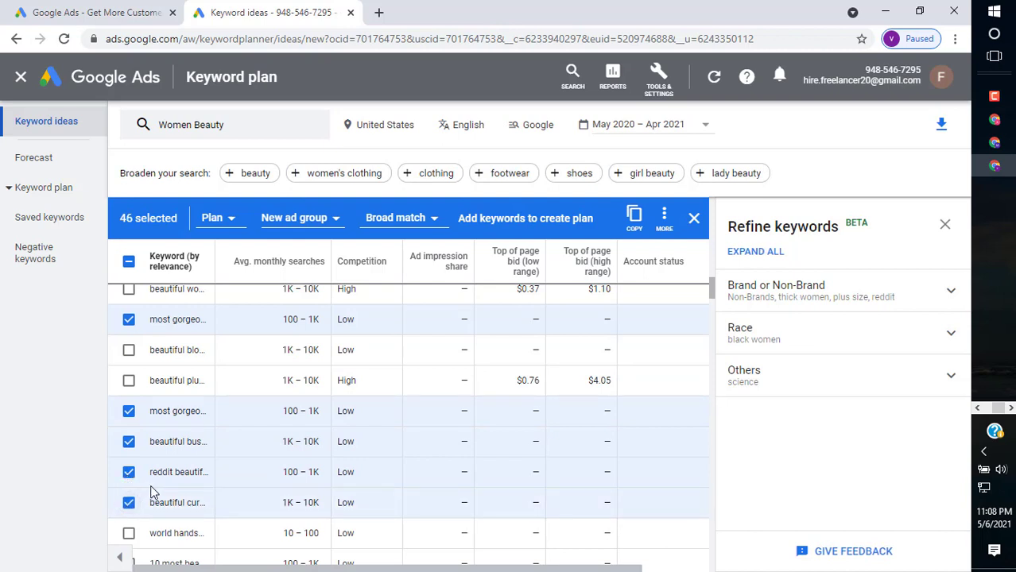
Step: Select the five low-competition ideas from world hands... and 10 most bea... down through world best b... and beautiful fem..
scroll(155, 493, down, 2)
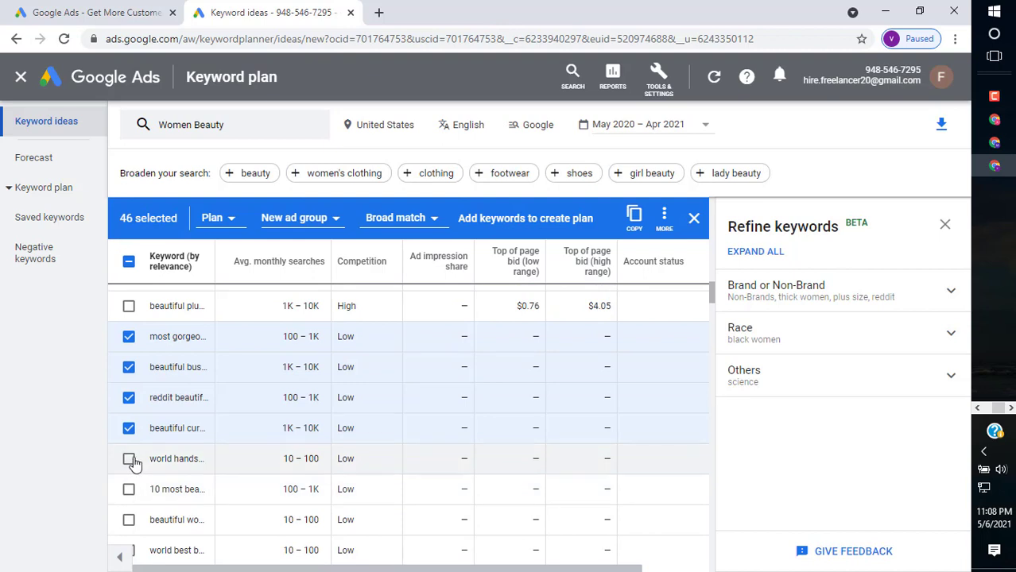
click(129, 459)
click(129, 489)
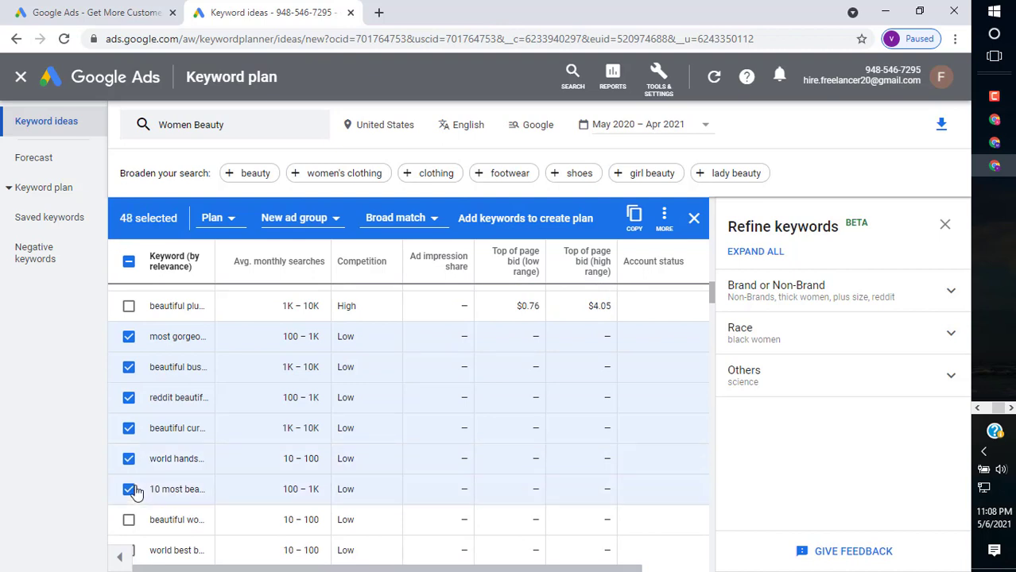
click(129, 519)
scroll(130, 519, down, 2)
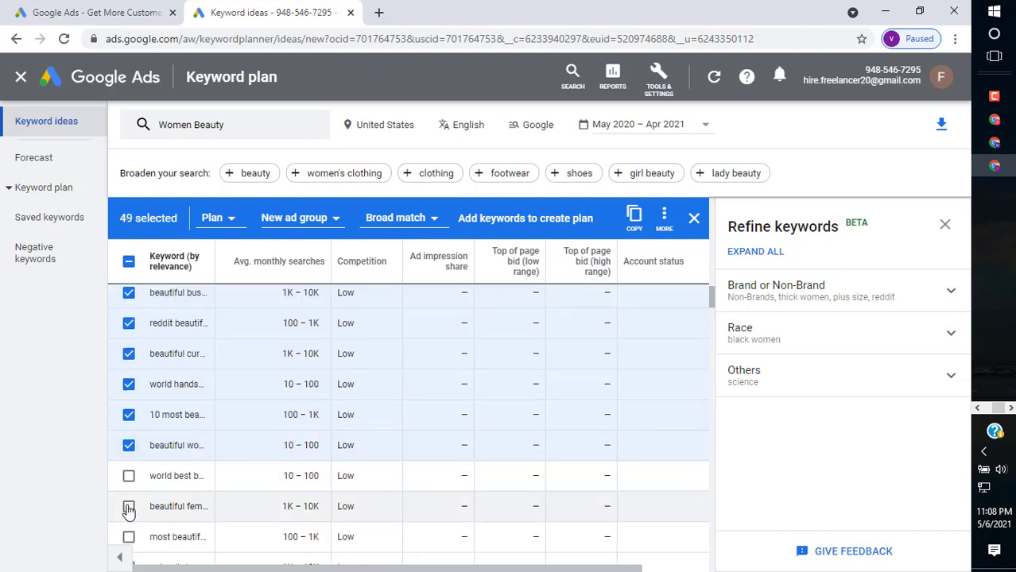
click(129, 506)
click(129, 475)
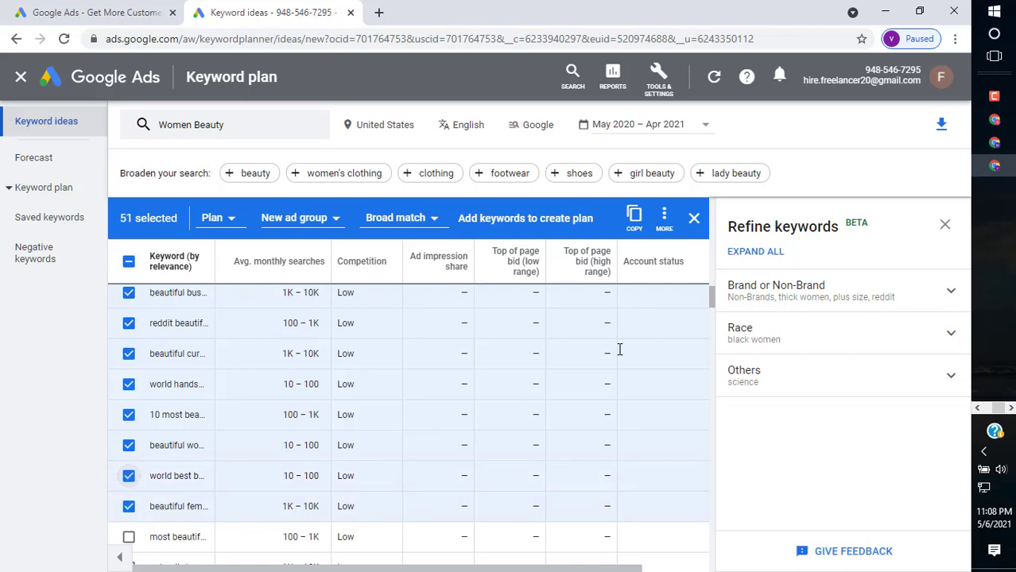
Step: Copy all the selected keyword ideas to the clipboard
scroll(202, 395, down, 10)
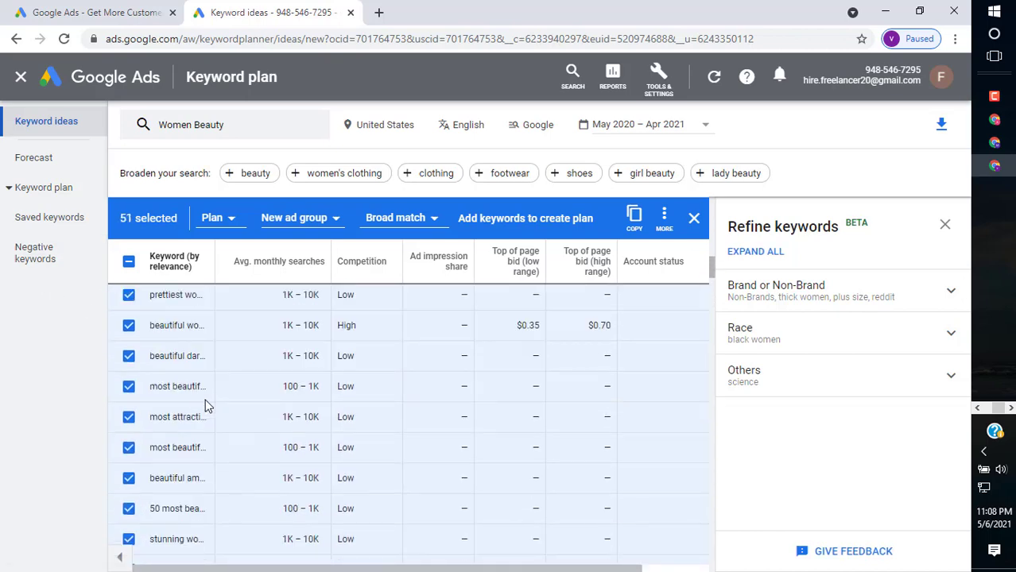
scroll(204, 391, up, 4)
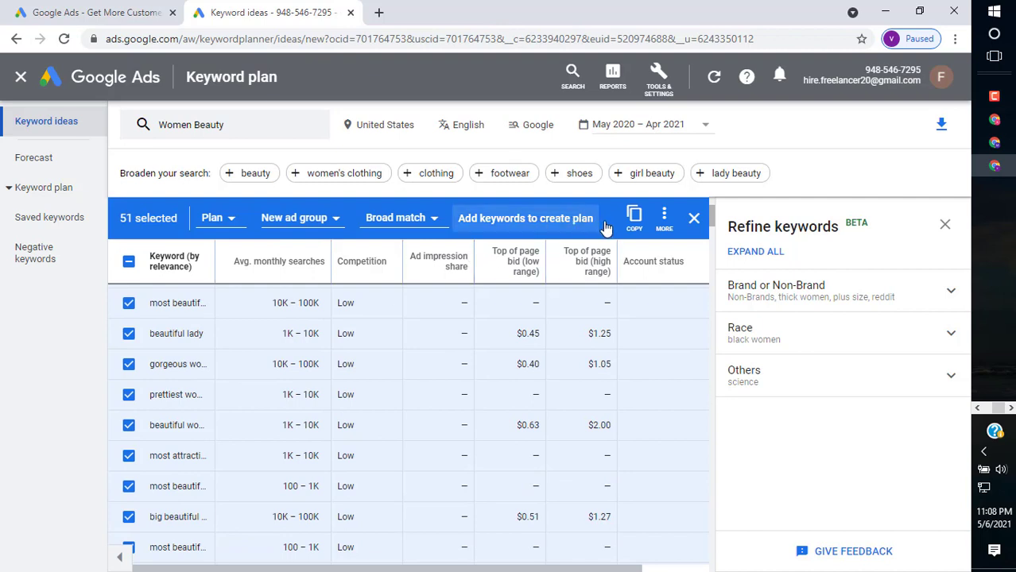
click(632, 217)
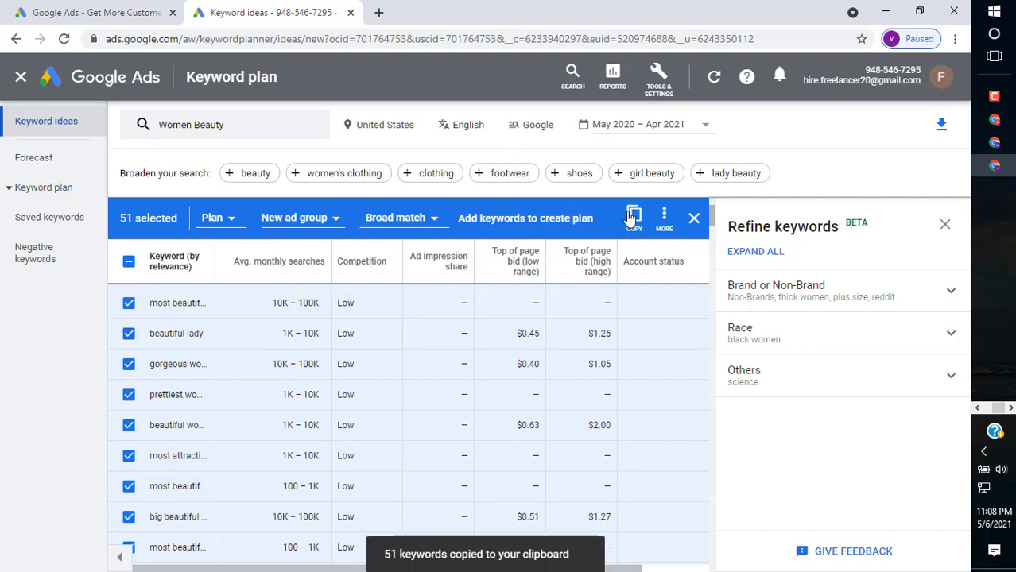
click(662, 217)
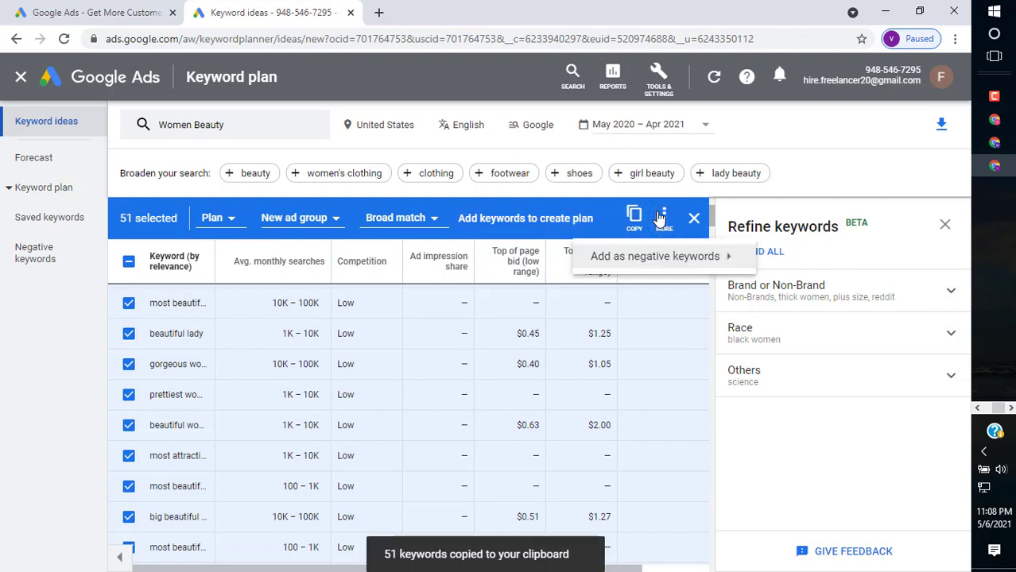
click(577, 188)
scroll(588, 270, down, 1)
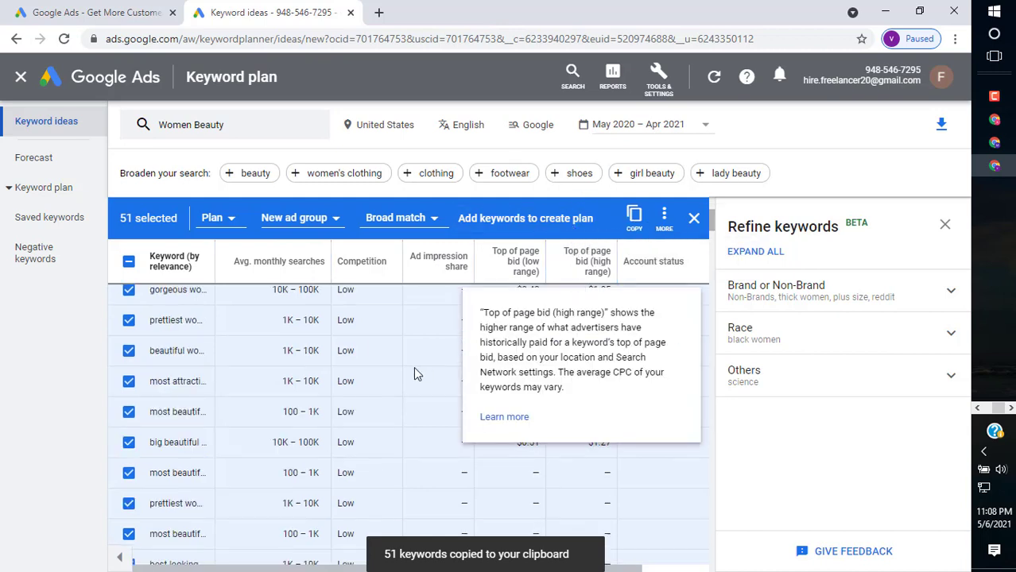
scroll(416, 375, down, 2)
click(629, 217)
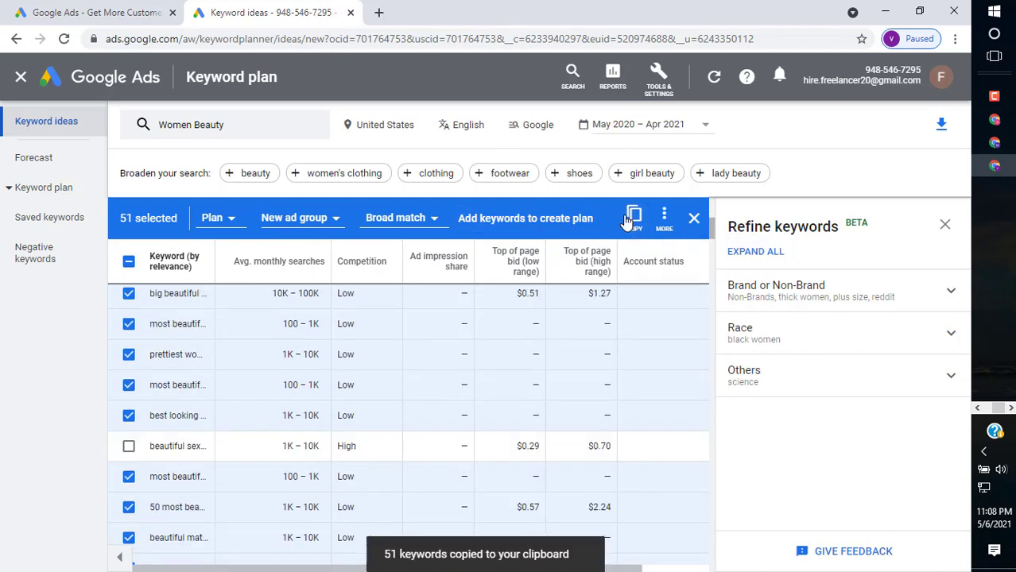
Step: Export the keyword ideas to Google Sheets in My Drive under the suggested file name, and open the exported sheet
scroll(578, 310, down, 6)
scroll(563, 359, down, 8)
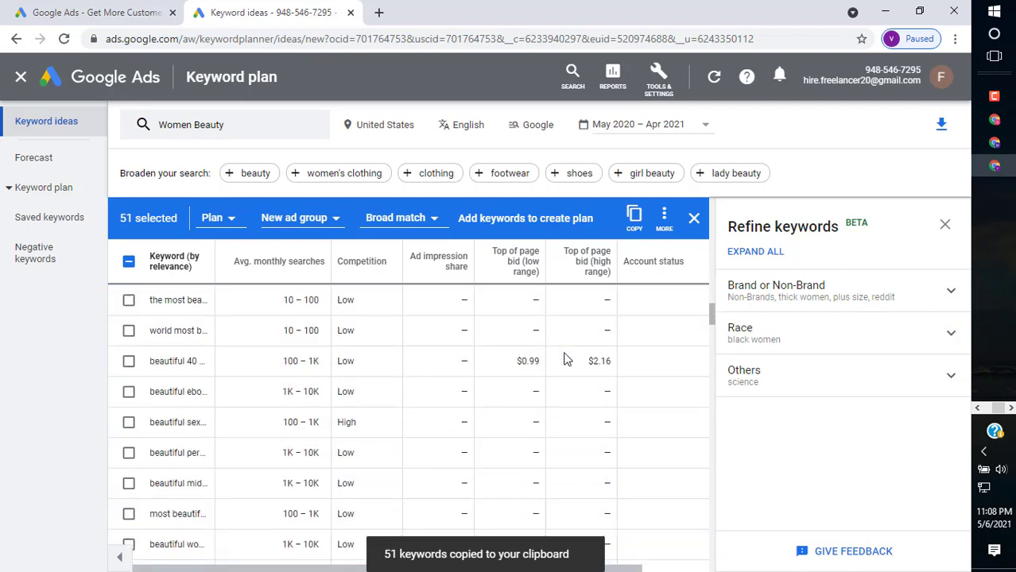
scroll(564, 359, down, 4)
scroll(563, 359, down, 5)
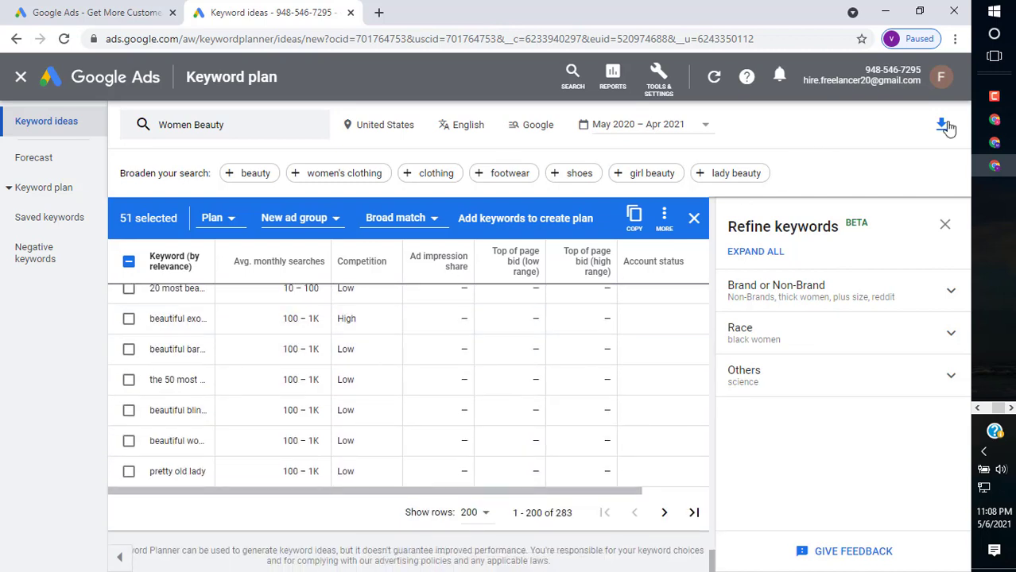
click(943, 127)
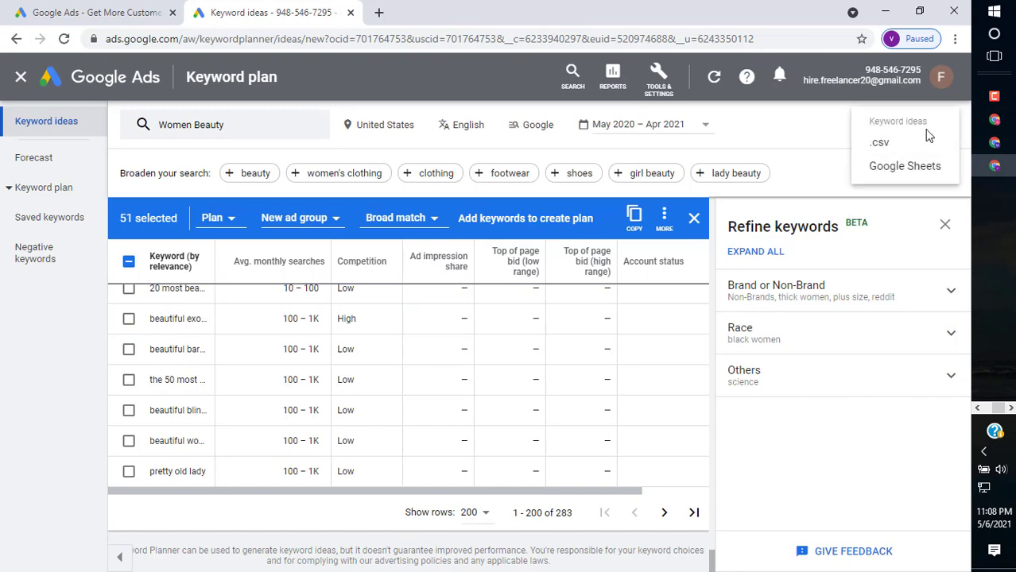
click(904, 167)
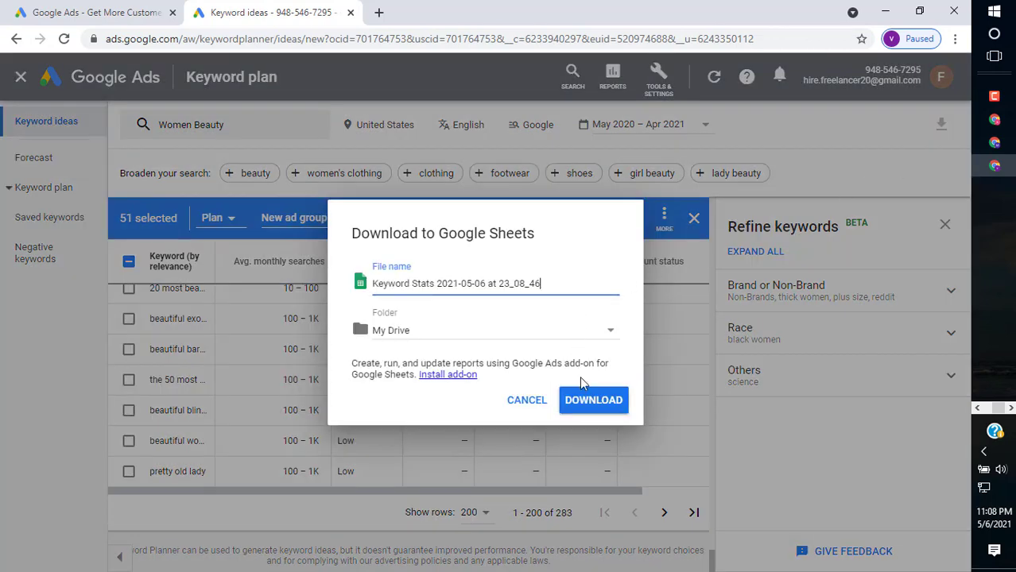
click(578, 400)
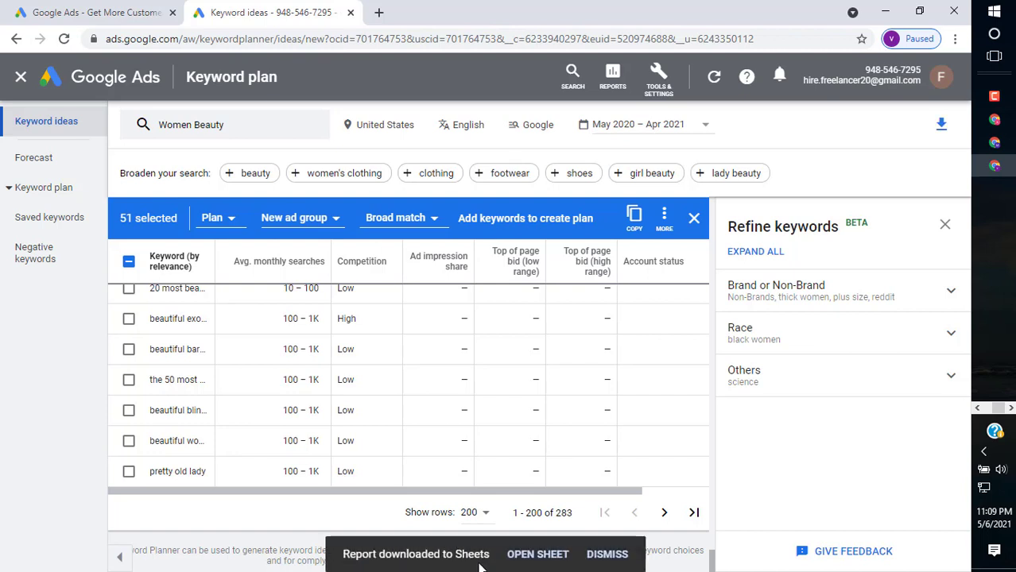
click(537, 555)
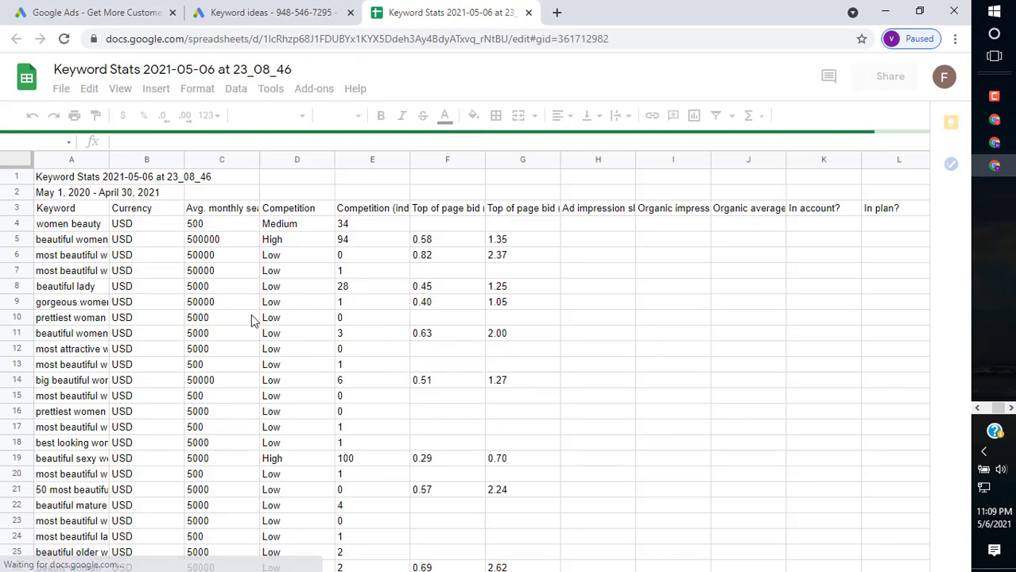
Step: Delete rows 1 and 2 above the column headings, and dismiss the cell edit history tip
drag(21, 189, 23, 178)
right_click(78, 181)
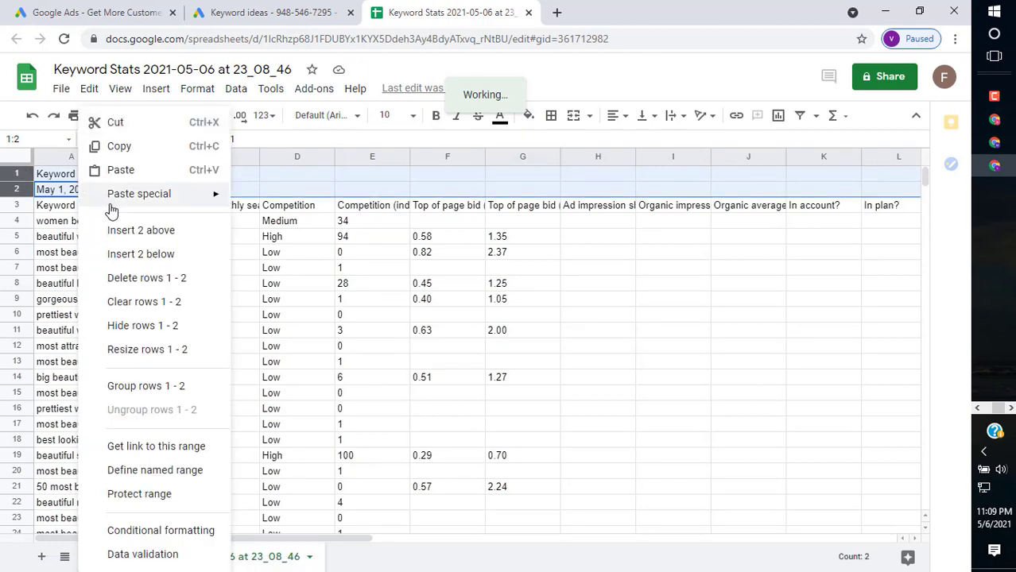
click(132, 279)
click(518, 195)
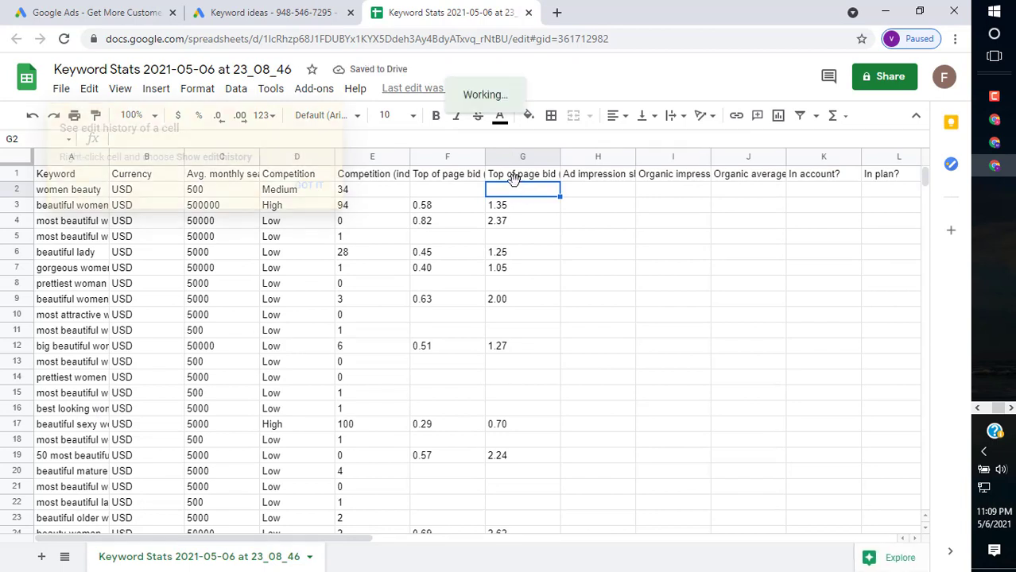
click(652, 289)
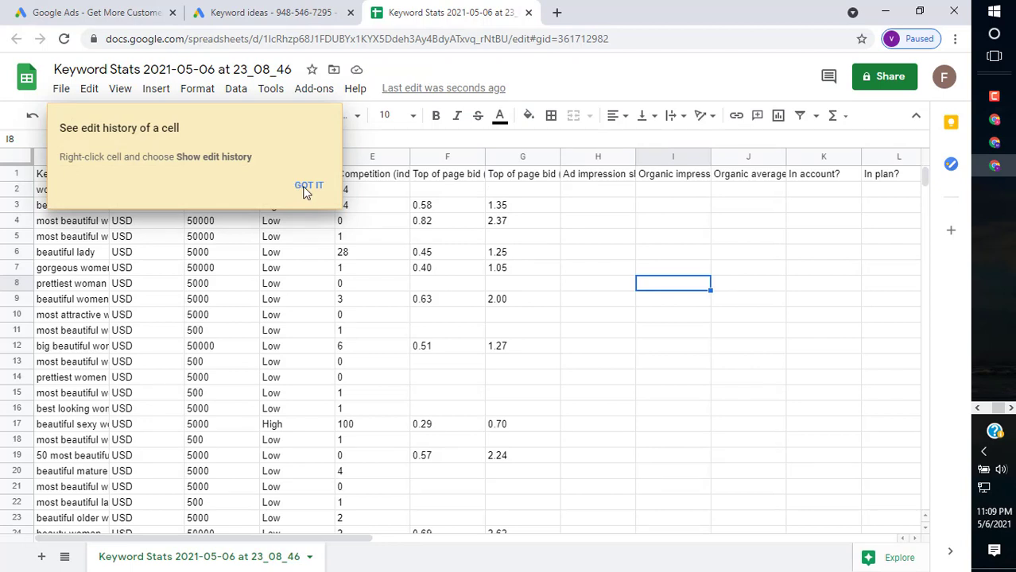
click(306, 187)
click(308, 193)
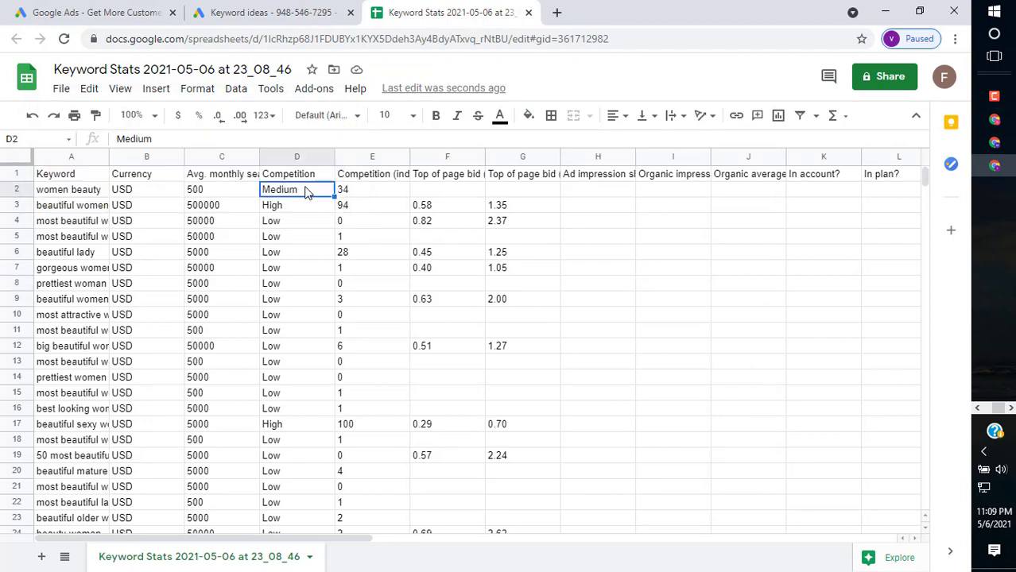
Step: Delete columns H through AD, from Ad impression share to the end, keeping everything up to the high-range page bid
click(566, 156)
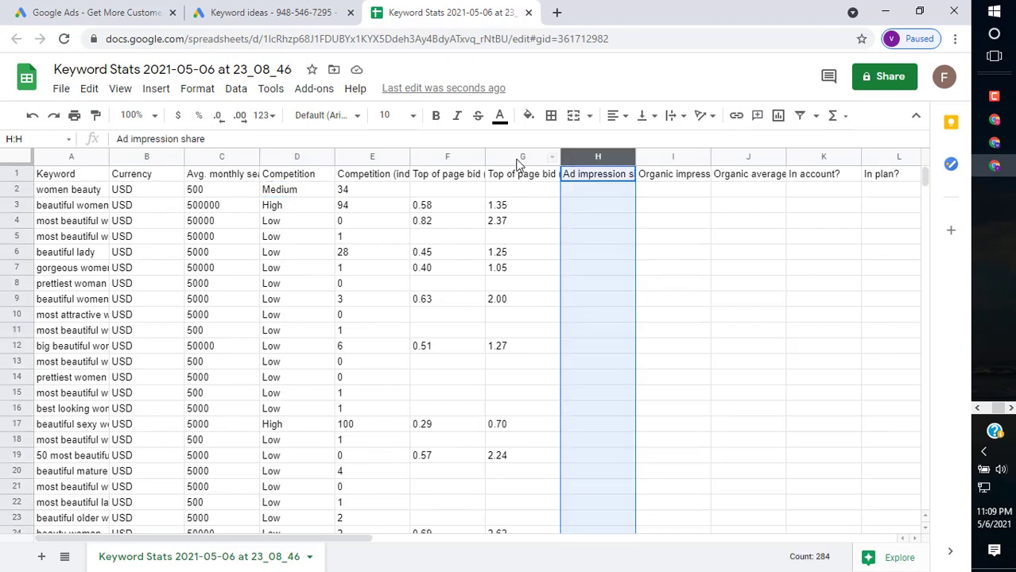
click(375, 157)
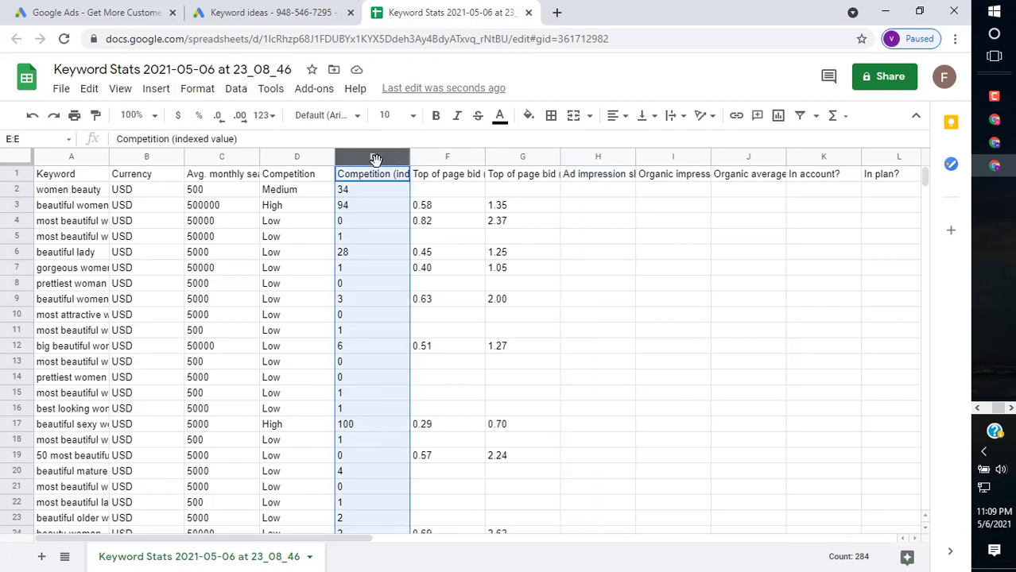
click(449, 171)
drag(512, 162, 1002, 172)
click(607, 172)
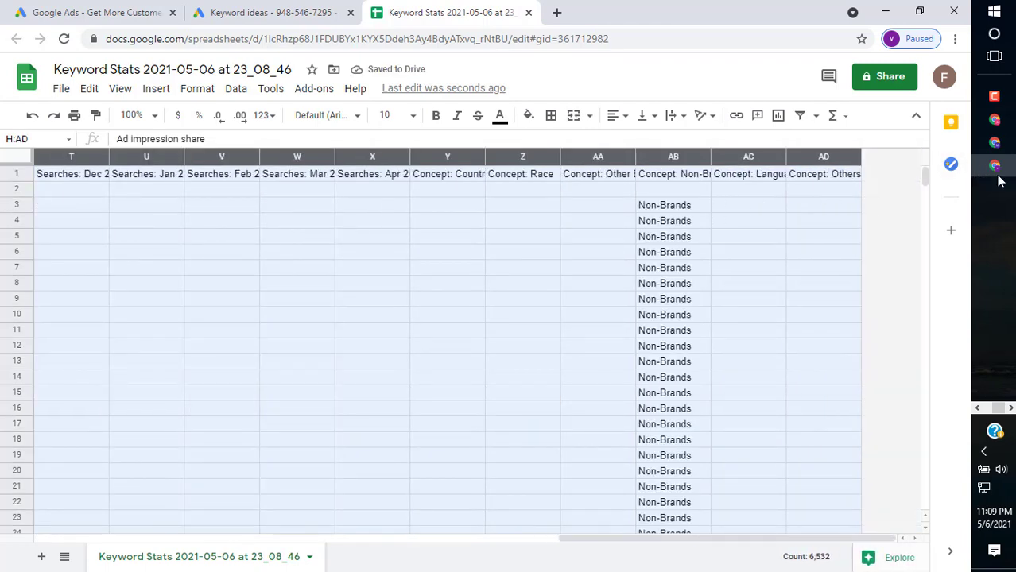
right_click(545, 245)
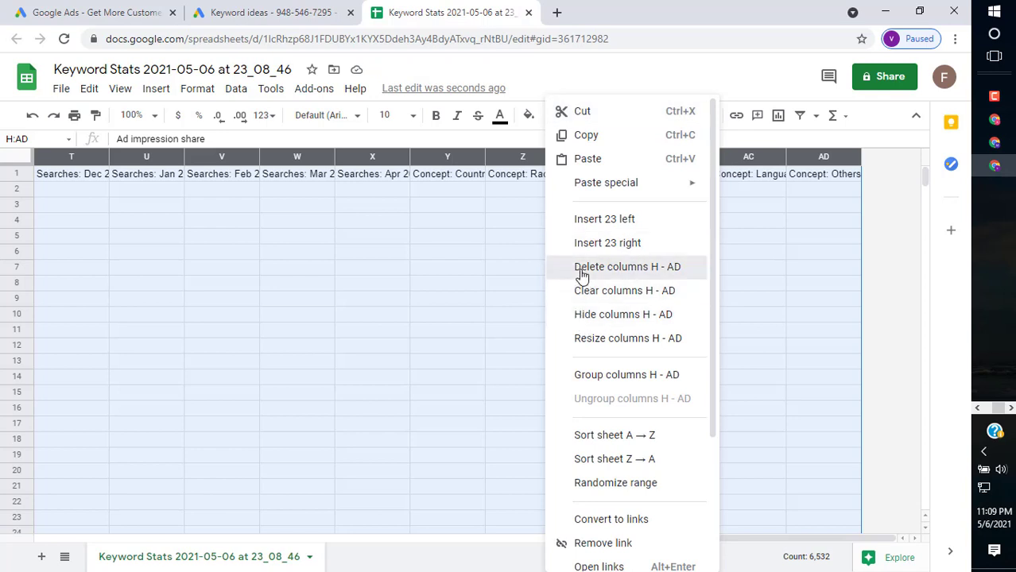
click(585, 269)
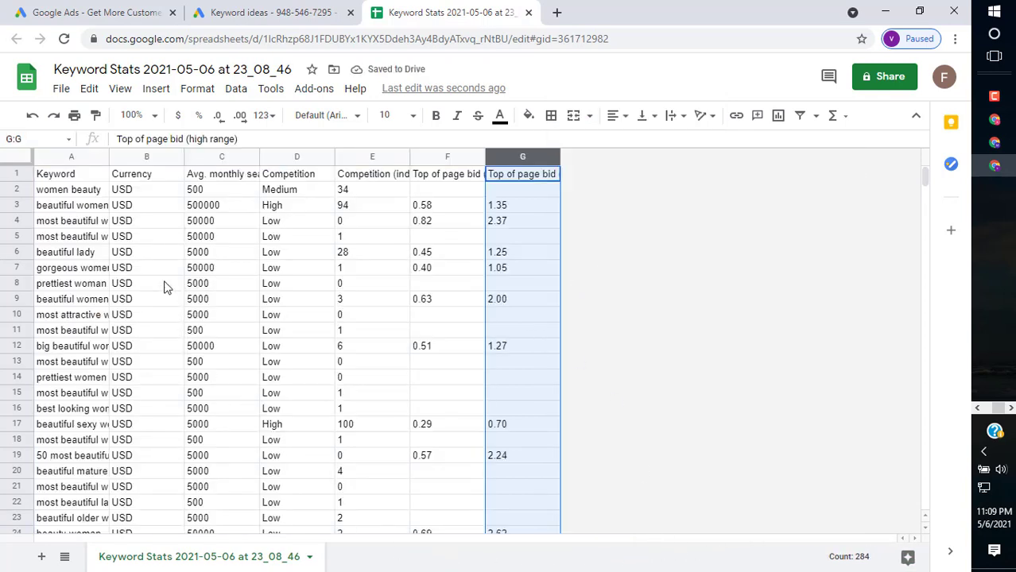
Step: Review the exported keywords with their search volumes and competition through the length of the sheet
scroll(230, 257, down, 2)
scroll(230, 257, down, 14)
scroll(236, 296, down, 15)
scroll(232, 292, down, 5)
scroll(230, 286, up, 15)
scroll(230, 271, up, 20)
click(997, 98)
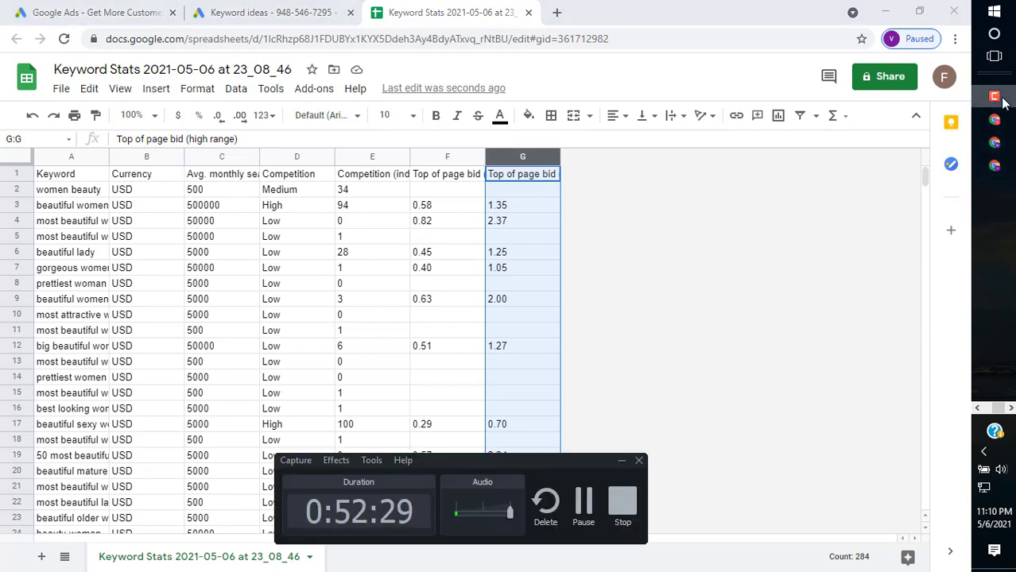
click(1003, 102)
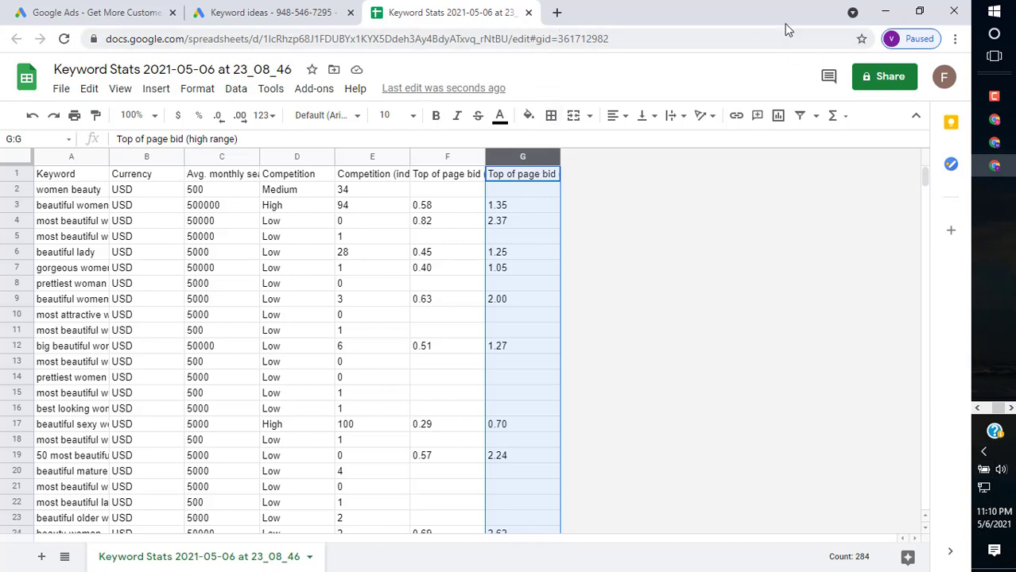
click(954, 39)
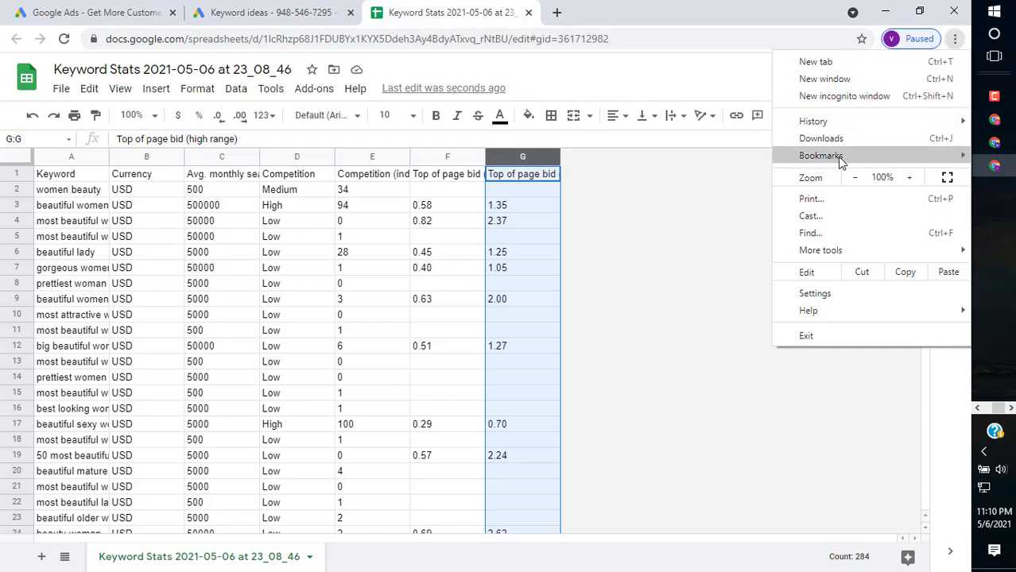
mouse_move(842, 162)
click(726, 158)
click(752, 177)
Step: Minimize the open browser windows to show the desktop
click(885, 12)
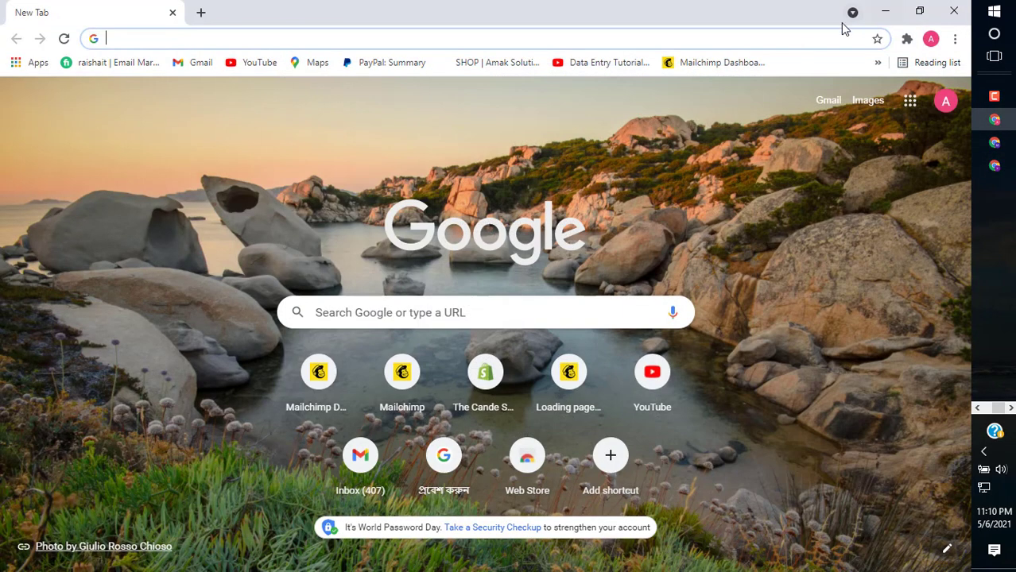
click(883, 10)
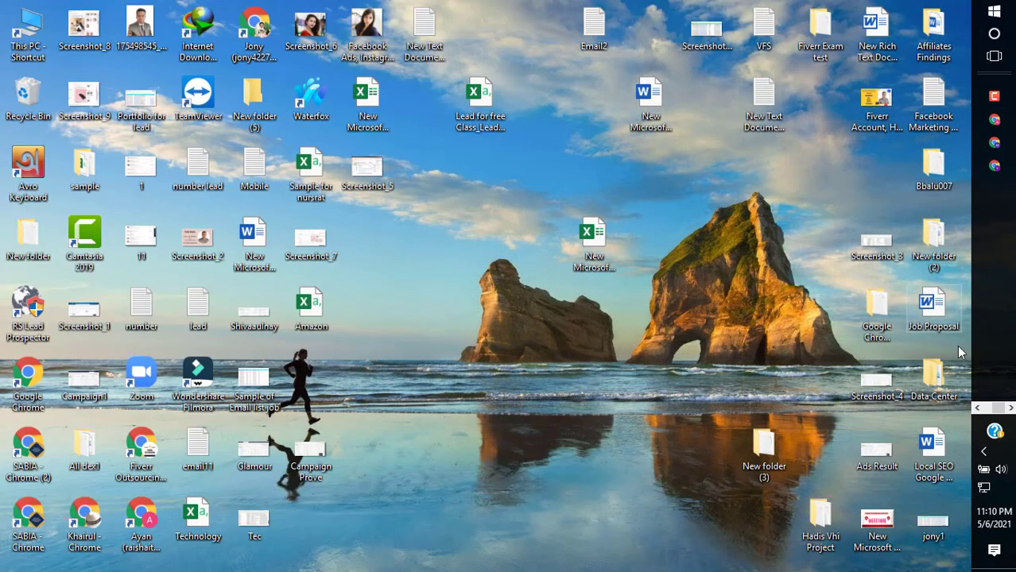
click(991, 408)
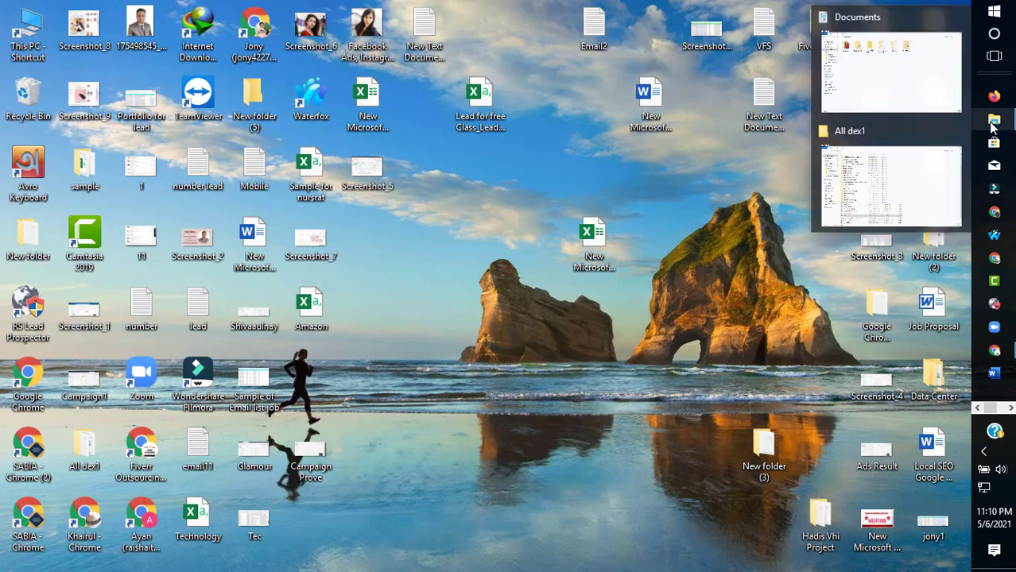
click(995, 283)
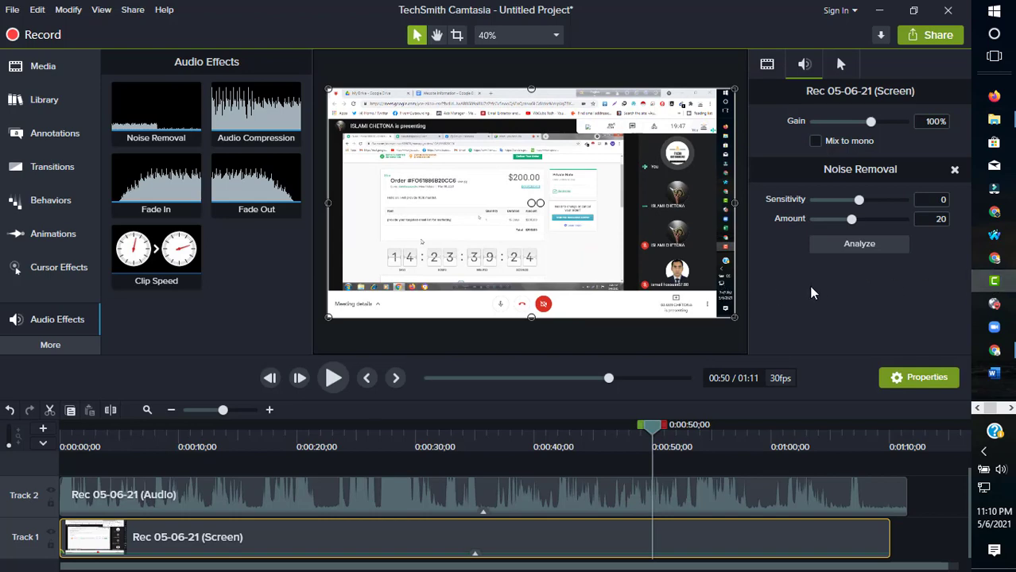
click(879, 10)
click(984, 453)
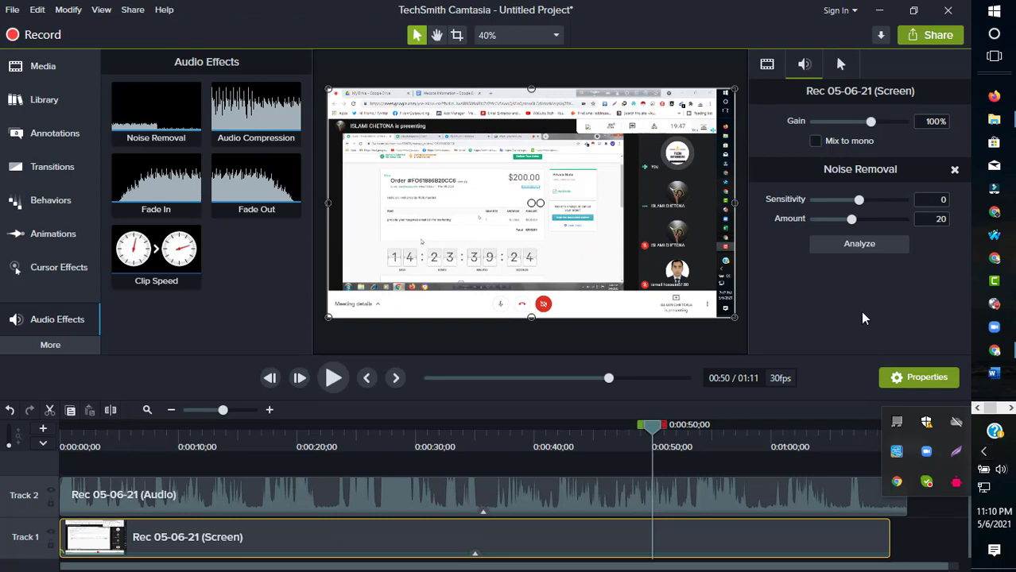
click(880, 11)
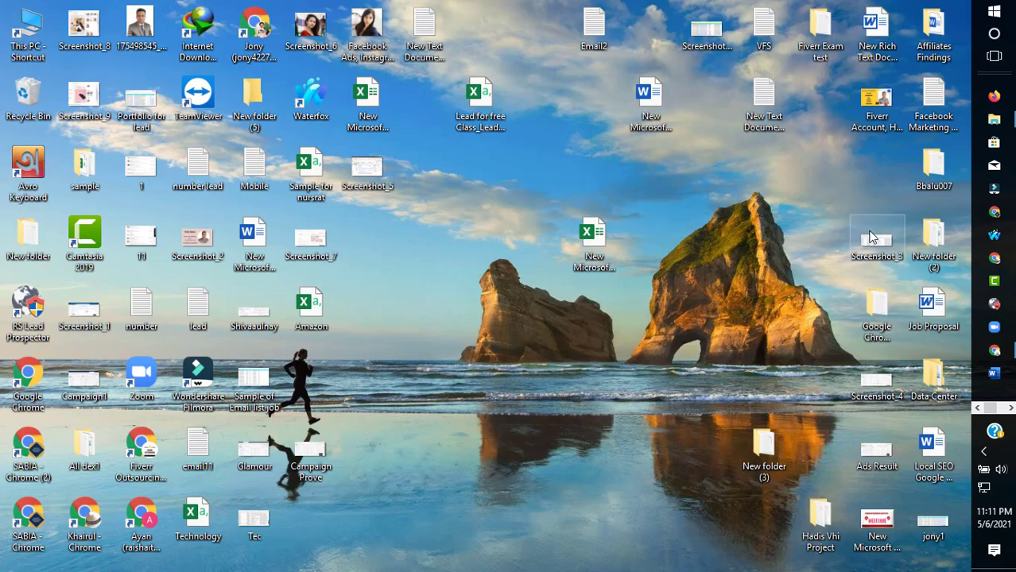
Step: Switch to the Google Meet window that is presenting the screen
mouse_move(993, 349)
click(900, 349)
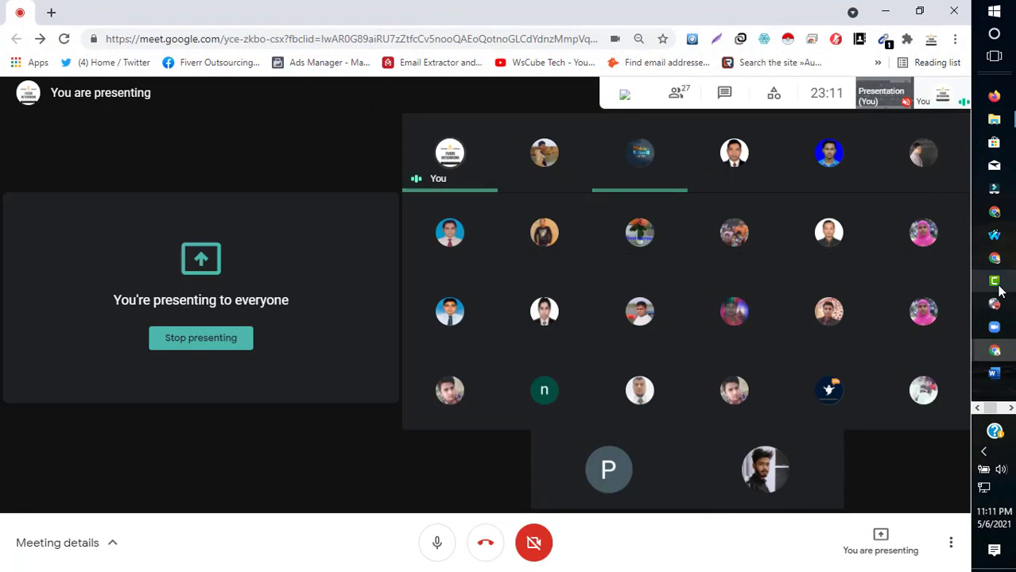
click(997, 286)
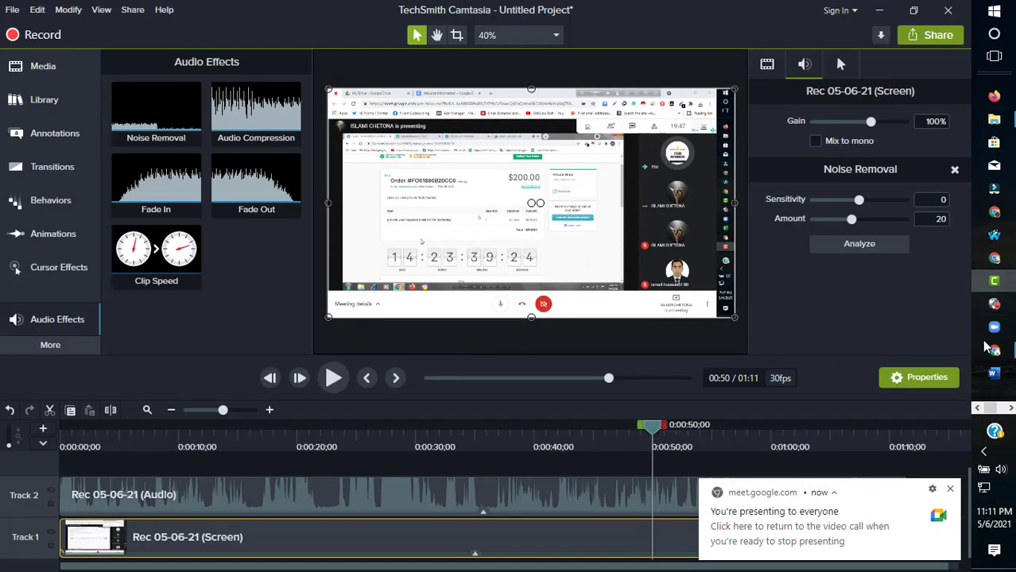
mouse_move(995, 236)
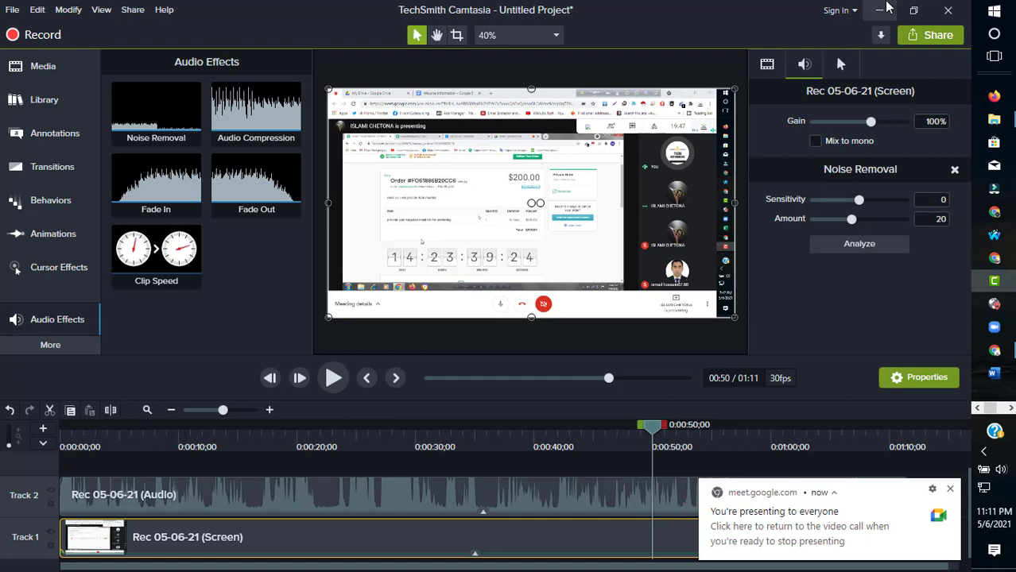
click(887, 6)
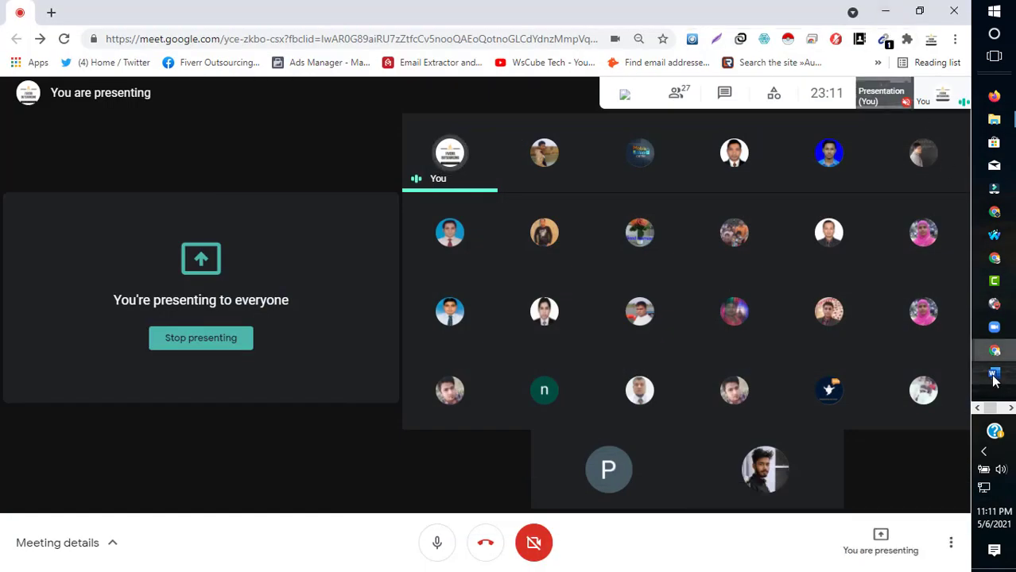
Step: Stop presenting the screen in the Google Meet call and minimize the meeting window
click(987, 410)
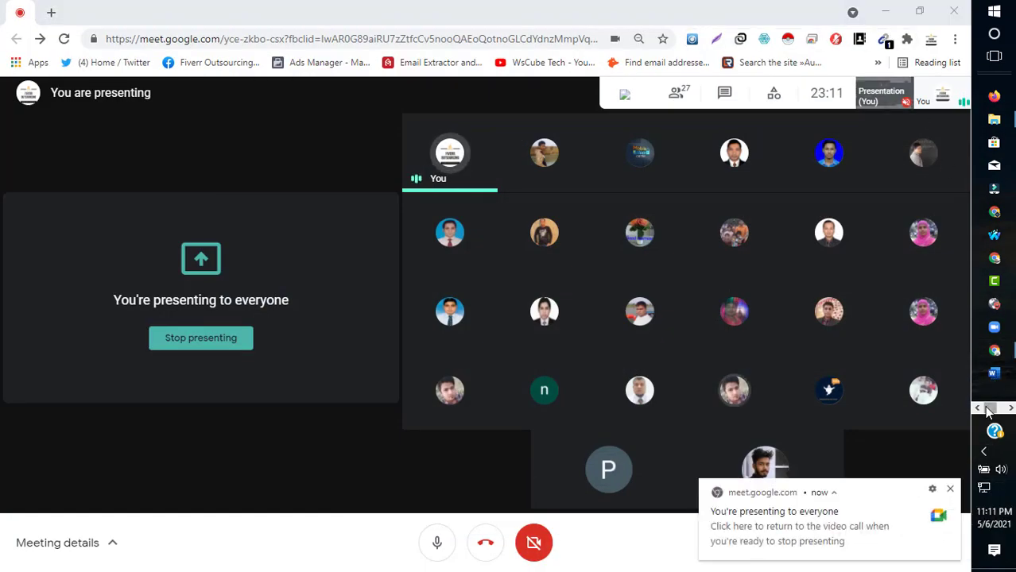
click(952, 489)
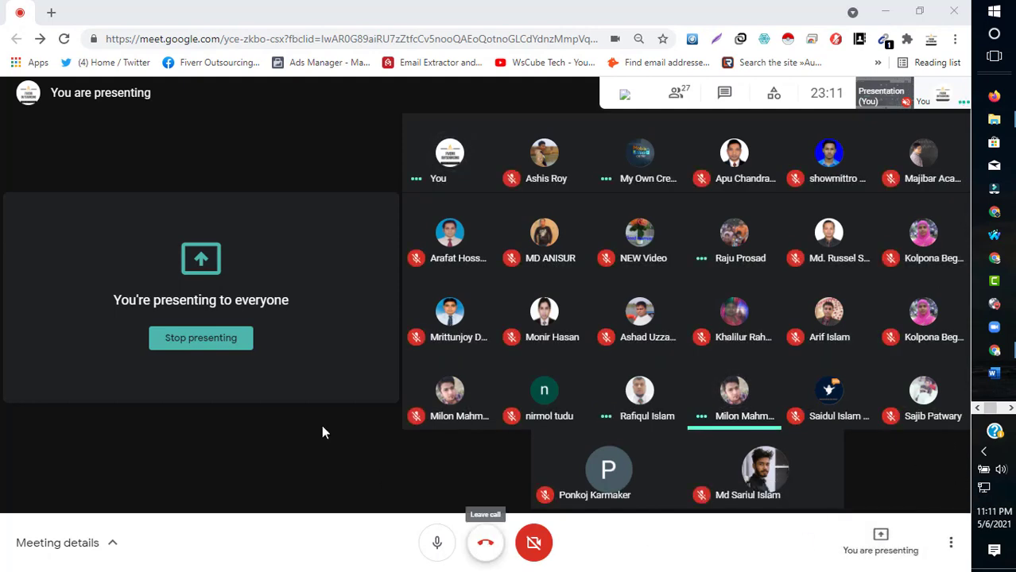
click(221, 341)
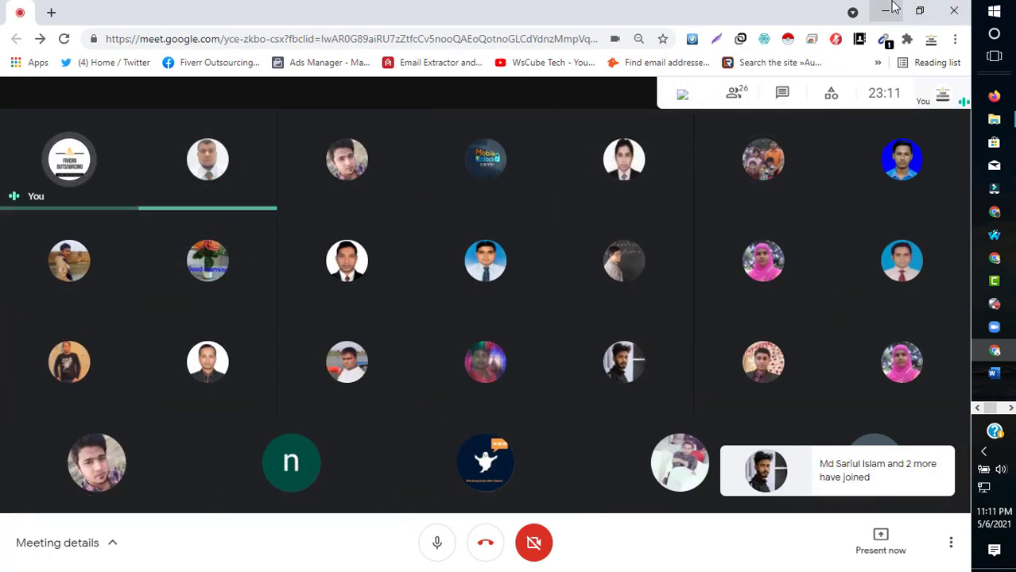
click(889, 10)
Step: Find the running screen recorder among the open programs and bring up its recording controls
mouse_move(999, 128)
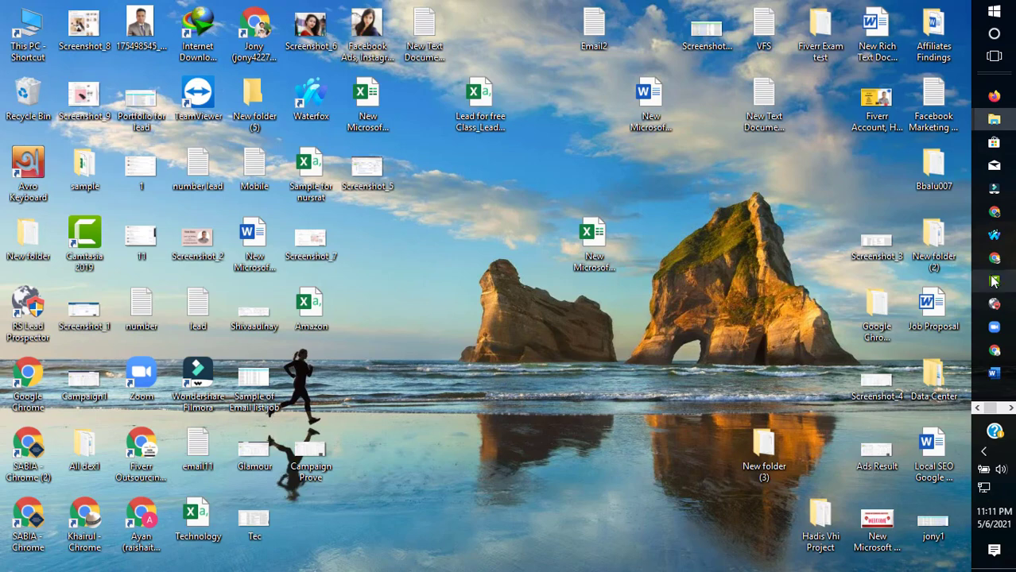
click(1008, 409)
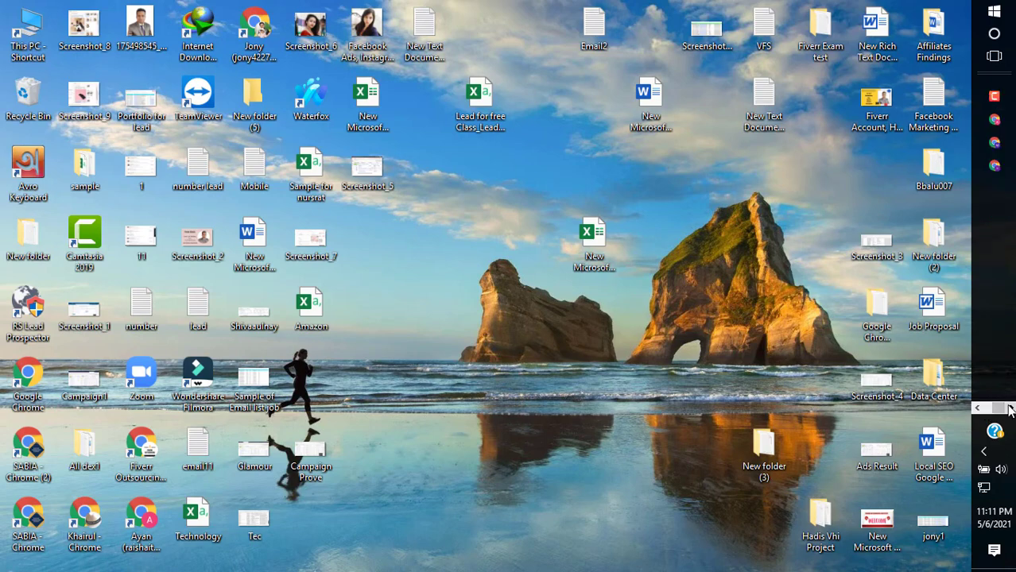
click(999, 87)
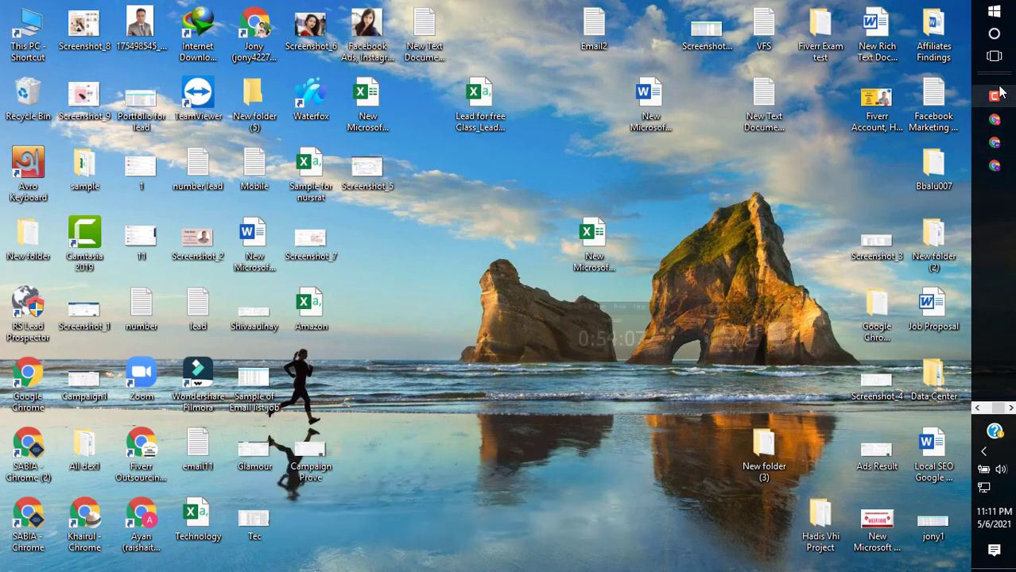